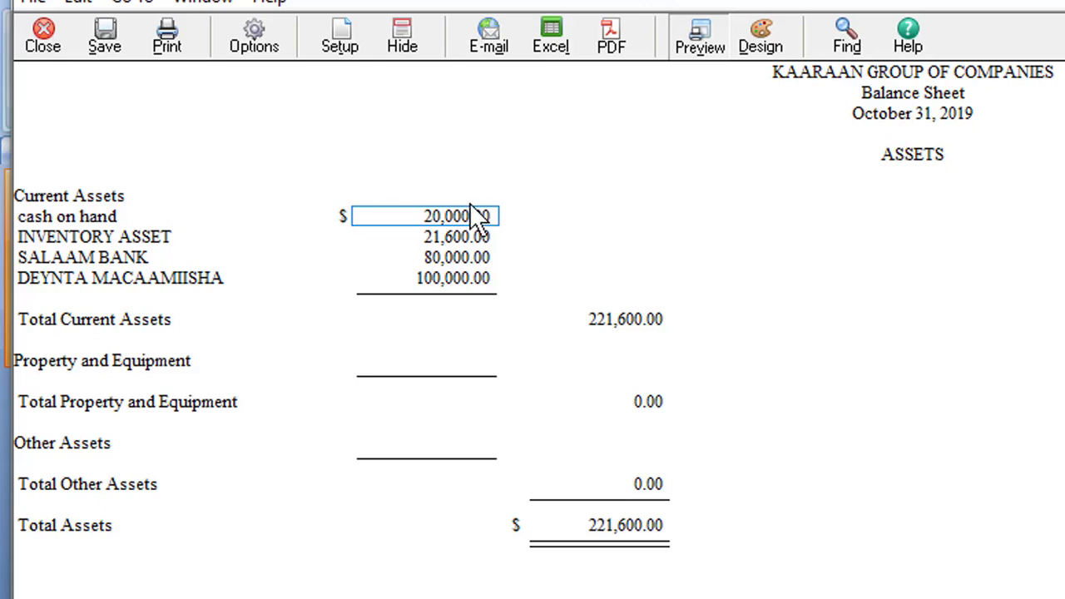
Step: Close the balance sheet and the report selection, and start a new general journal entry with the reference left blank
{"action": "left_click", "coordinate": [1029, 13]}
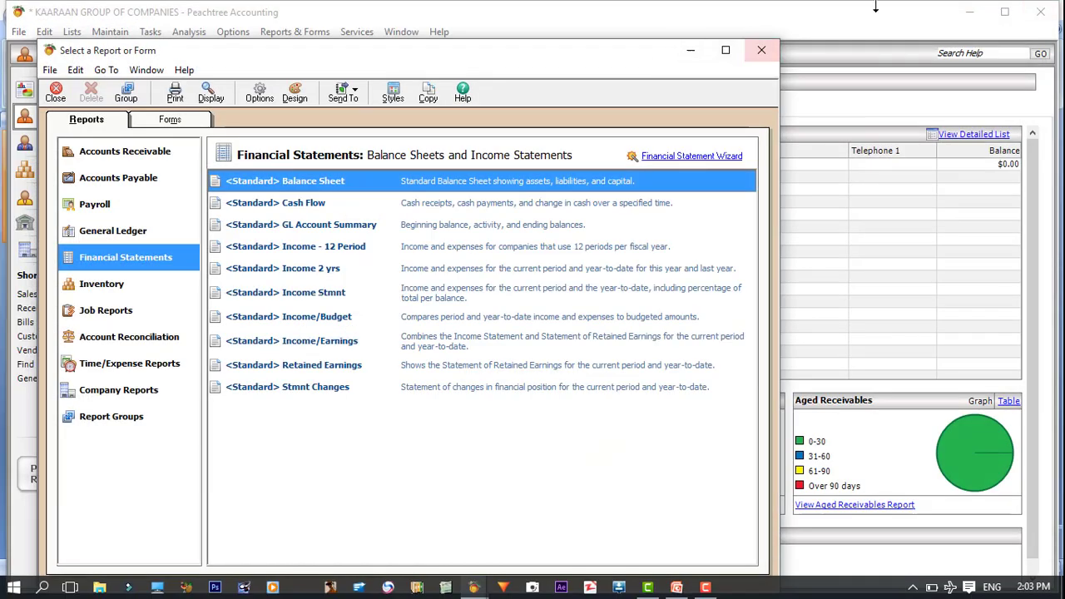
{"action": "left_click", "coordinate": [761, 50]}
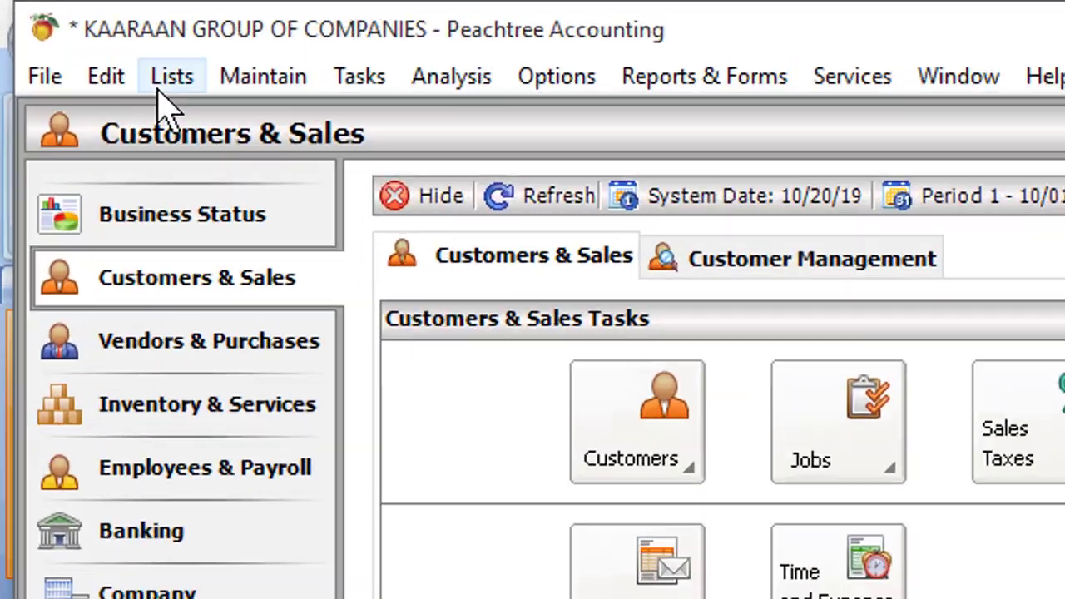
{"action": "left_click", "coordinate": [161, 82]}
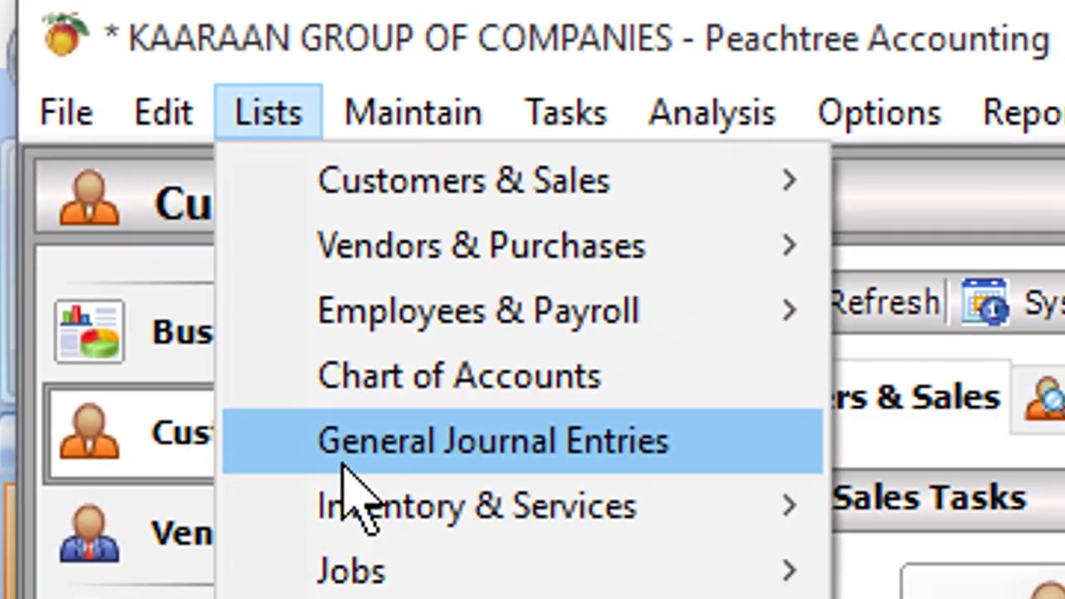
{"action": "left_click", "coordinate": [387, 497]}
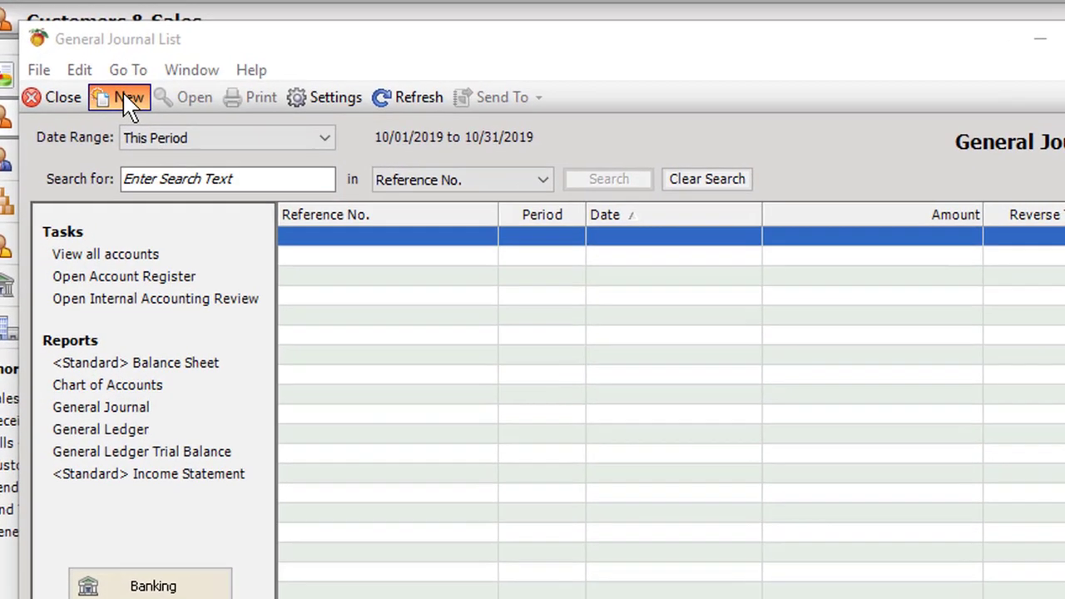
{"action": "left_click", "coordinate": [125, 97]}
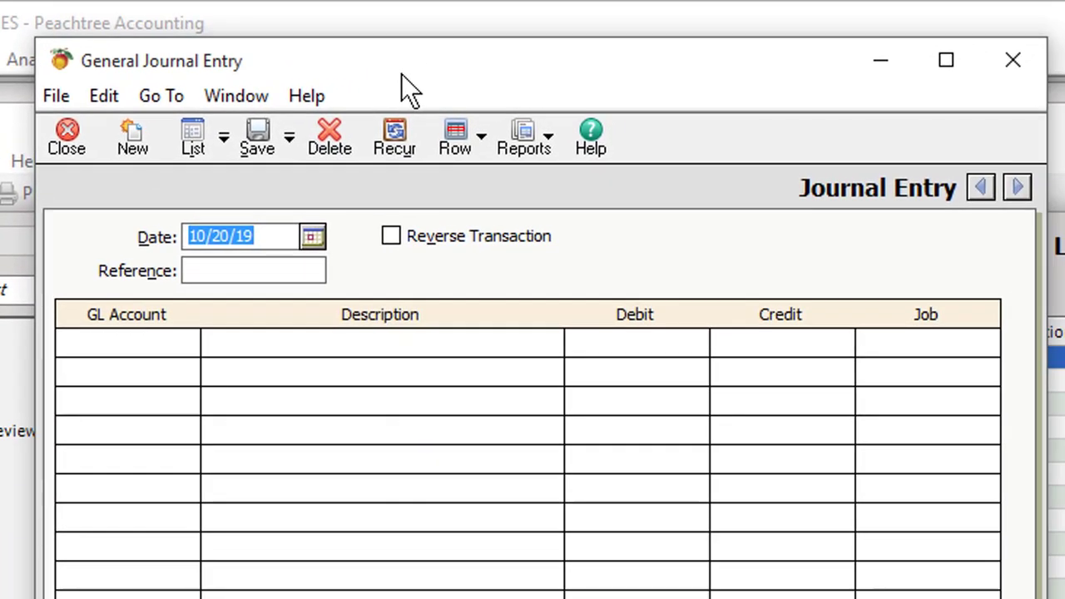
{"action": "left_click", "coordinate": [250, 272]}
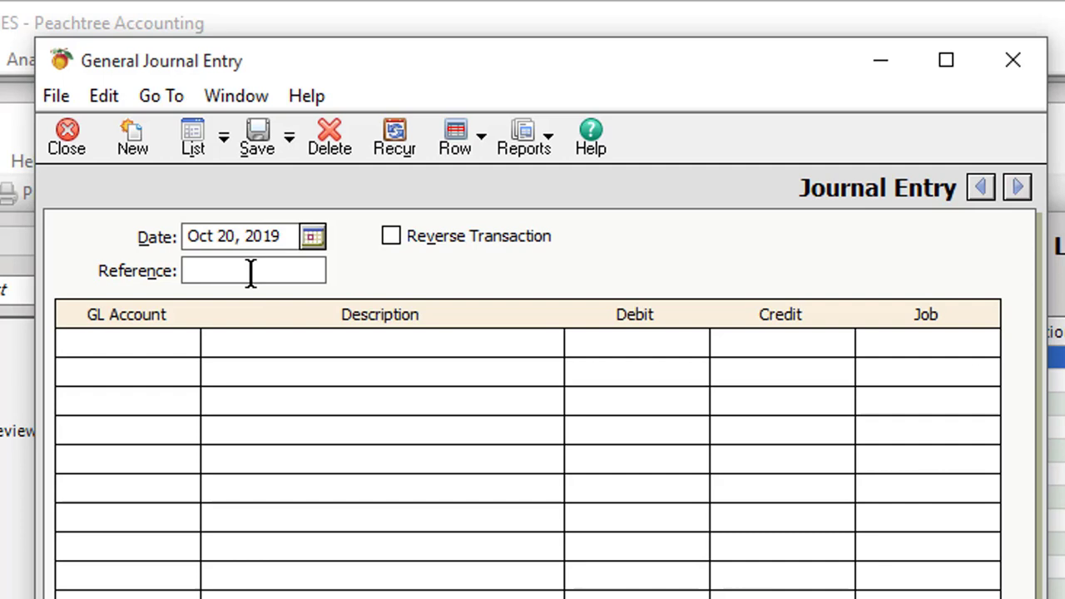
{"action": "key", "text": "Tab"}
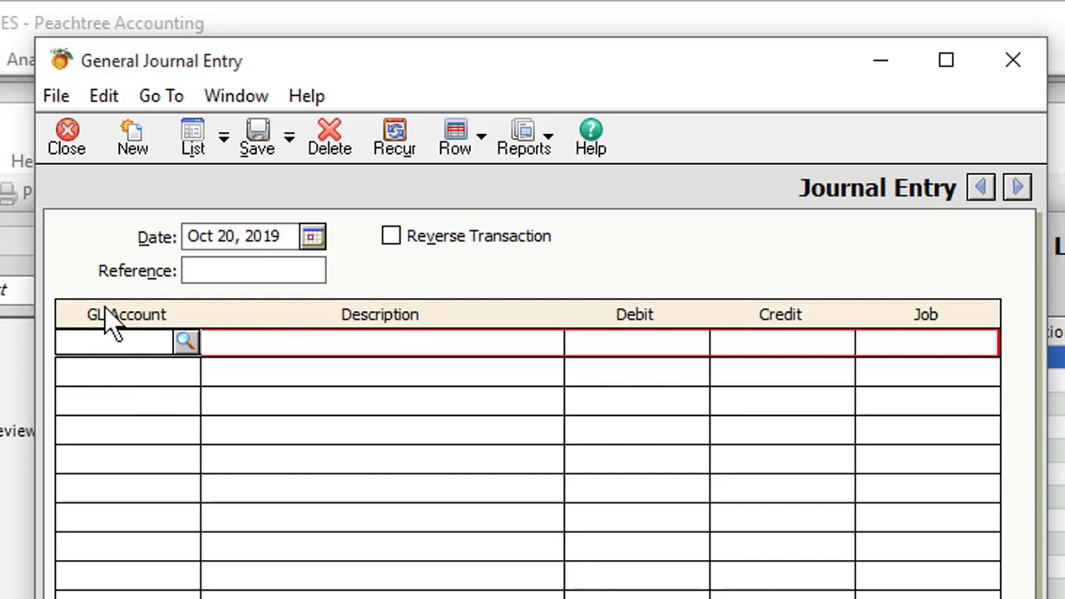
Step: Create and save account 30 with description "Dayniile branch building" and type Fixed Assets from the journal entry's account lookup
{"action": "left_click", "coordinate": [193, 343]}
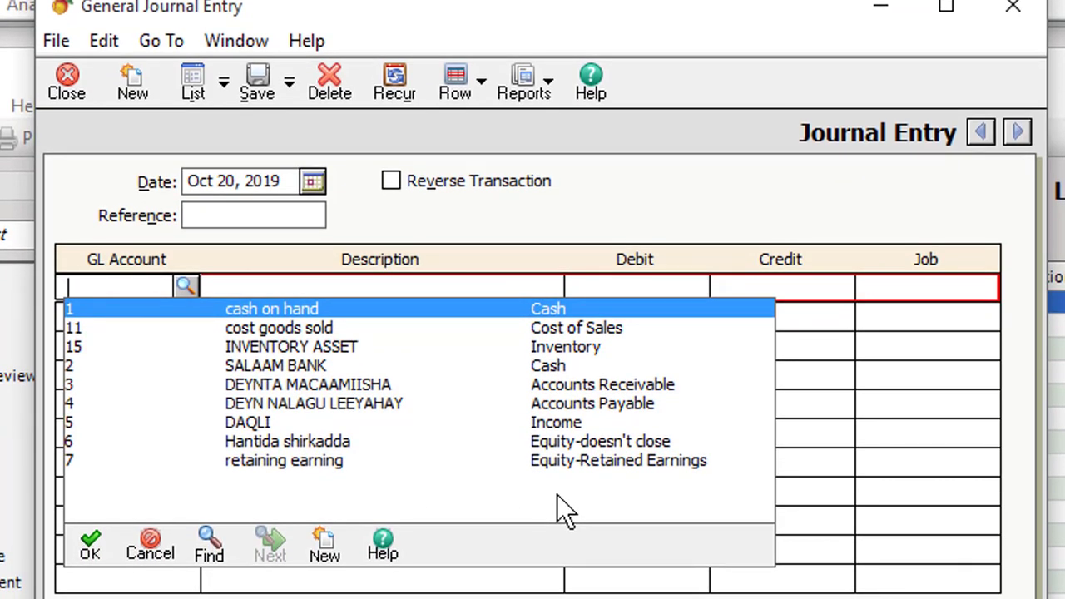
{"action": "left_click", "coordinate": [309, 549]}
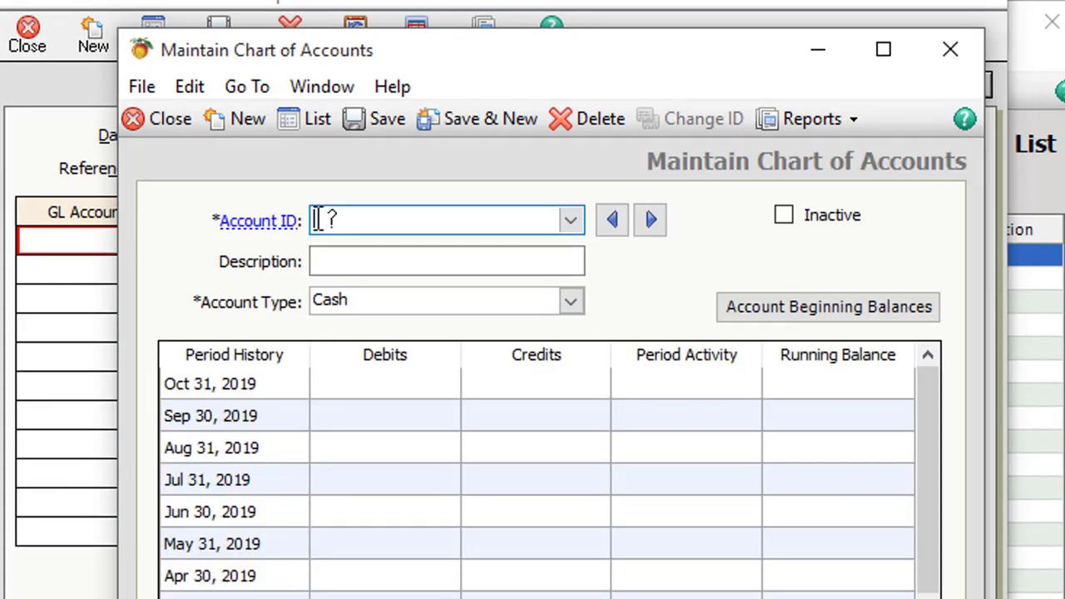
{"action": "type", "text": "30"}
{"action": "key", "text": "Tab"}
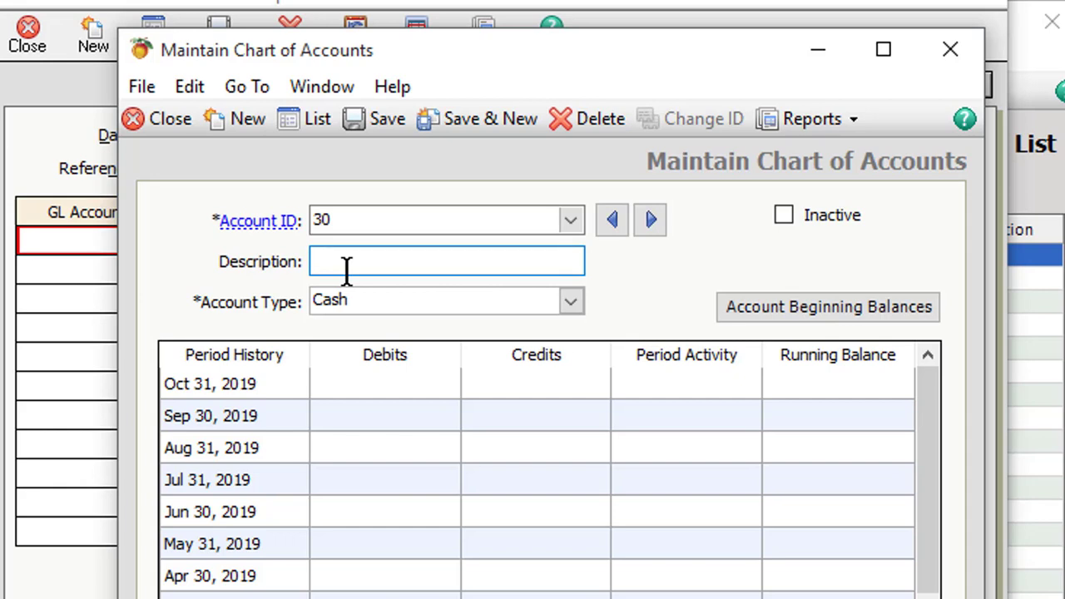
{"action": "type", "text": "Daymile branch building"}
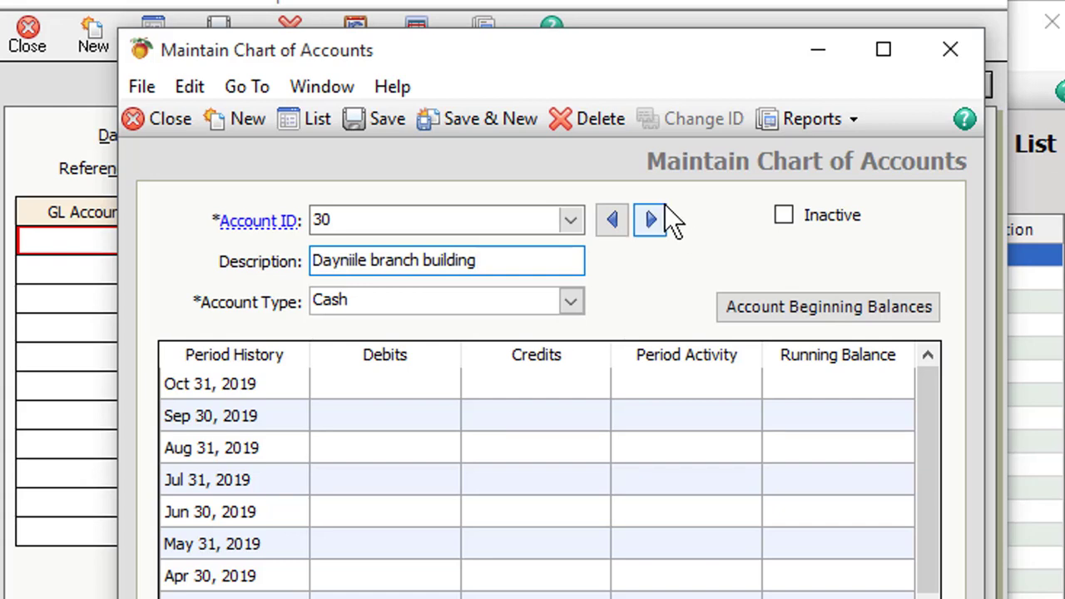
{"action": "left_click", "coordinate": [571, 304]}
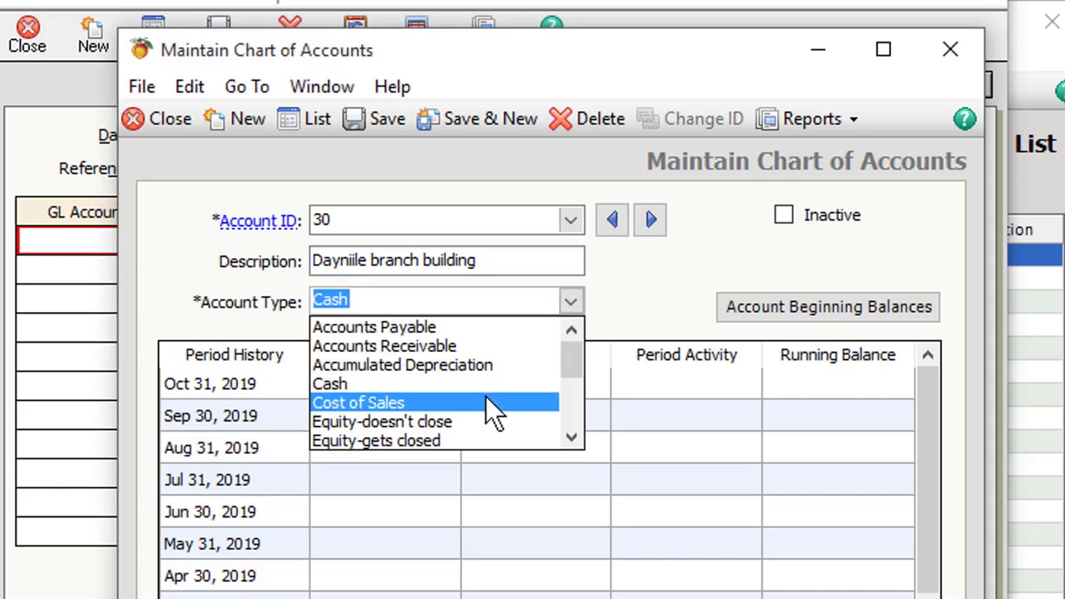
{"action": "key", "text": "f"}
{"action": "key", "text": "Return"}
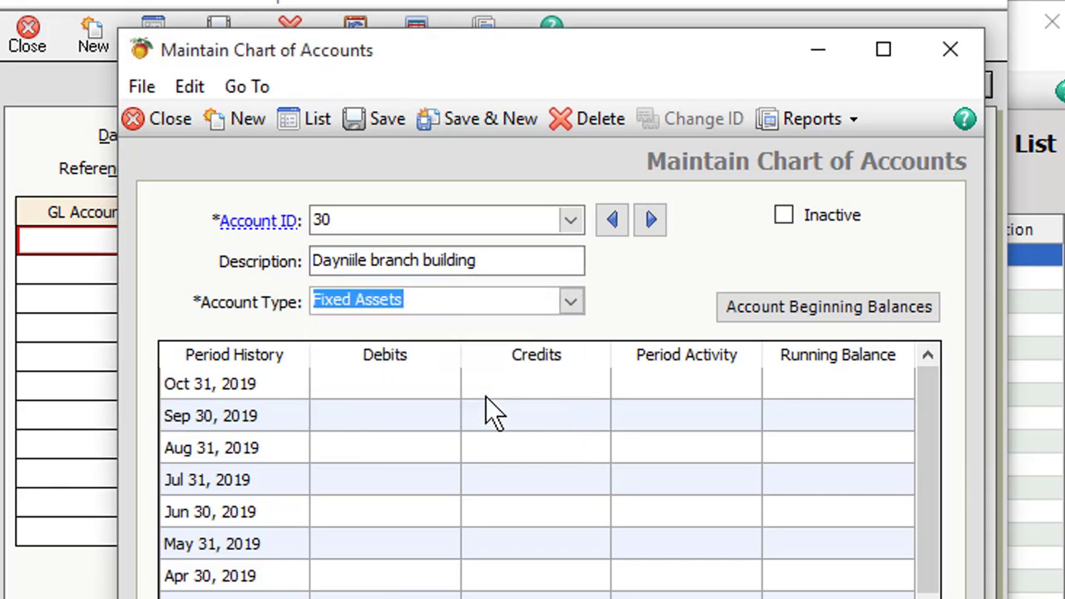
{"action": "key", "text": "Tab"}
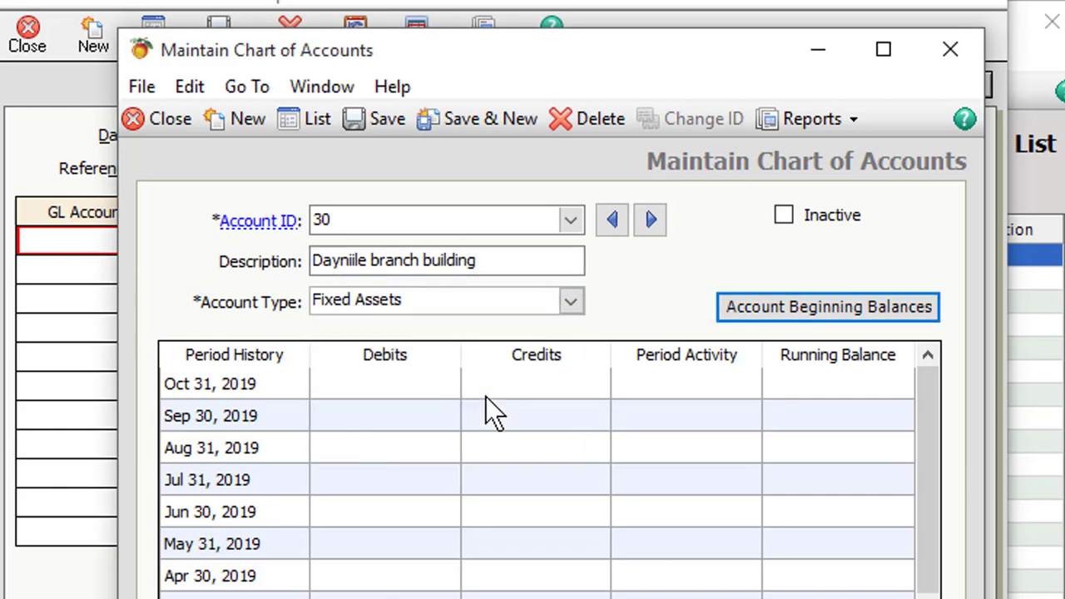
{"action": "left_click", "coordinate": [366, 125]}
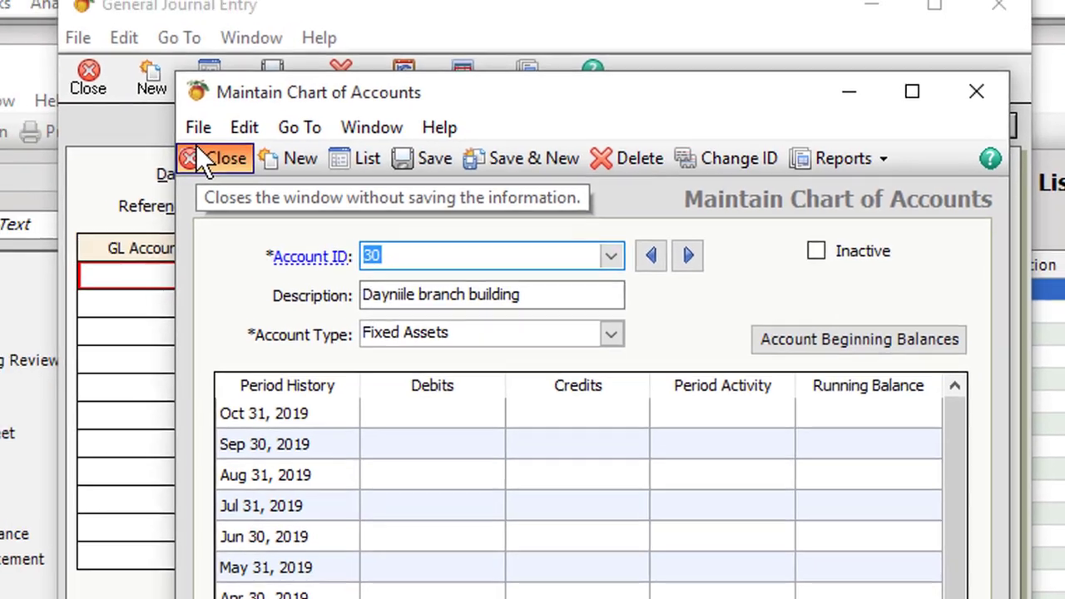
{"action": "left_click", "coordinate": [143, 113]}
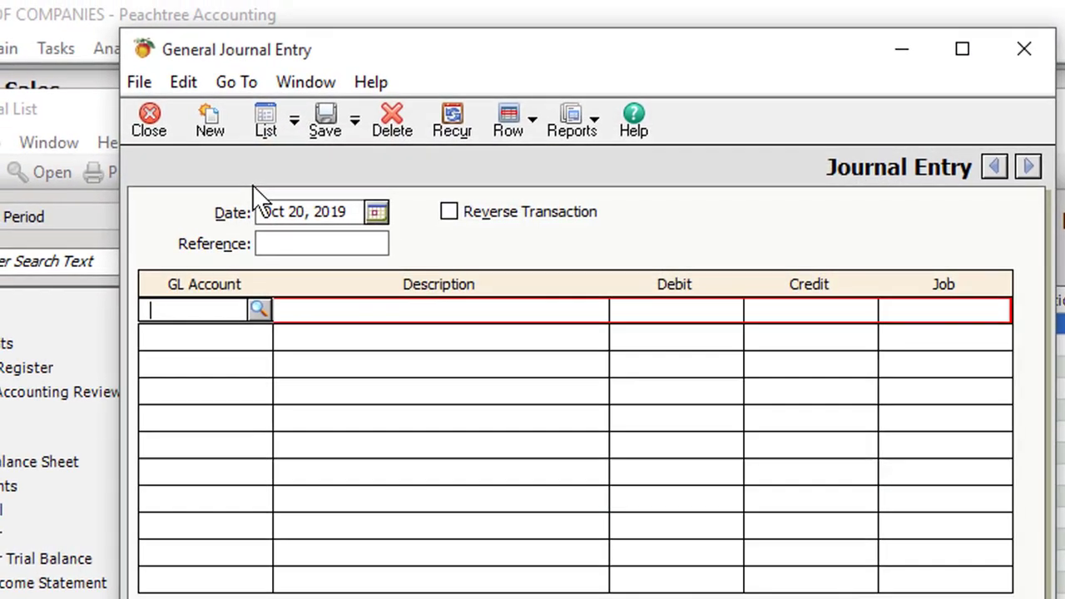
Step: Fill the first journal line with account 30, description "waa dhismihii cusbaay" and a debit of 10,000
{"action": "left_click", "coordinate": [258, 309]}
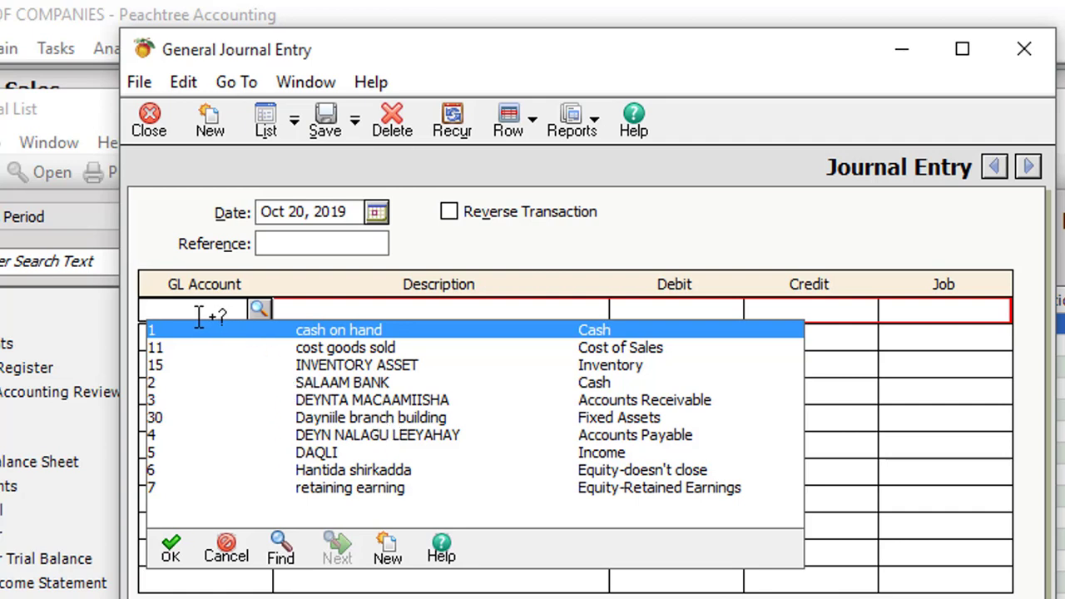
{"action": "type", "text": "30"}
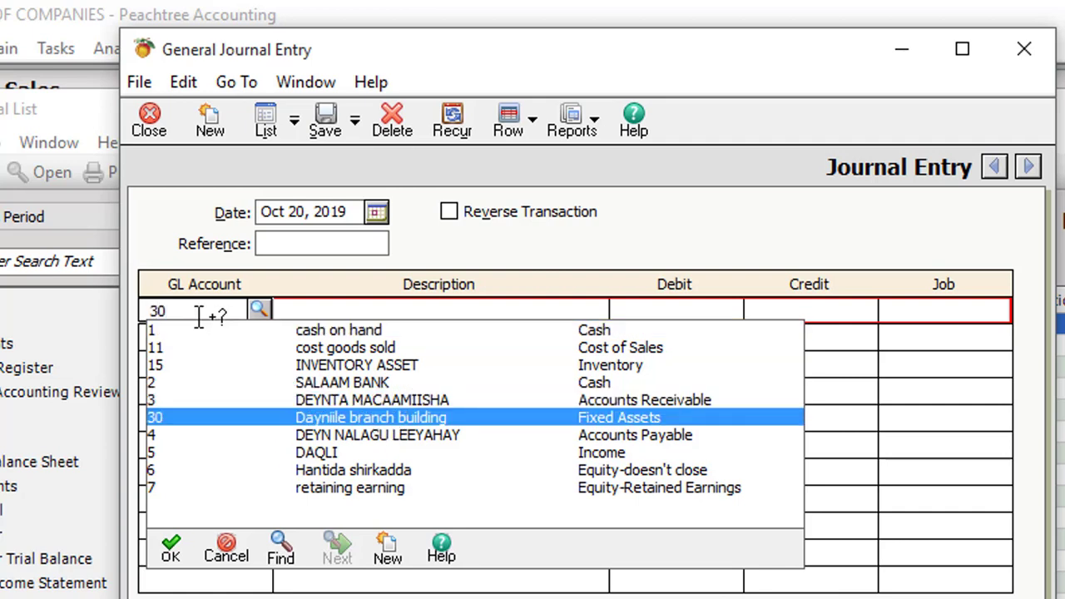
{"action": "left_click", "coordinate": [500, 305]}
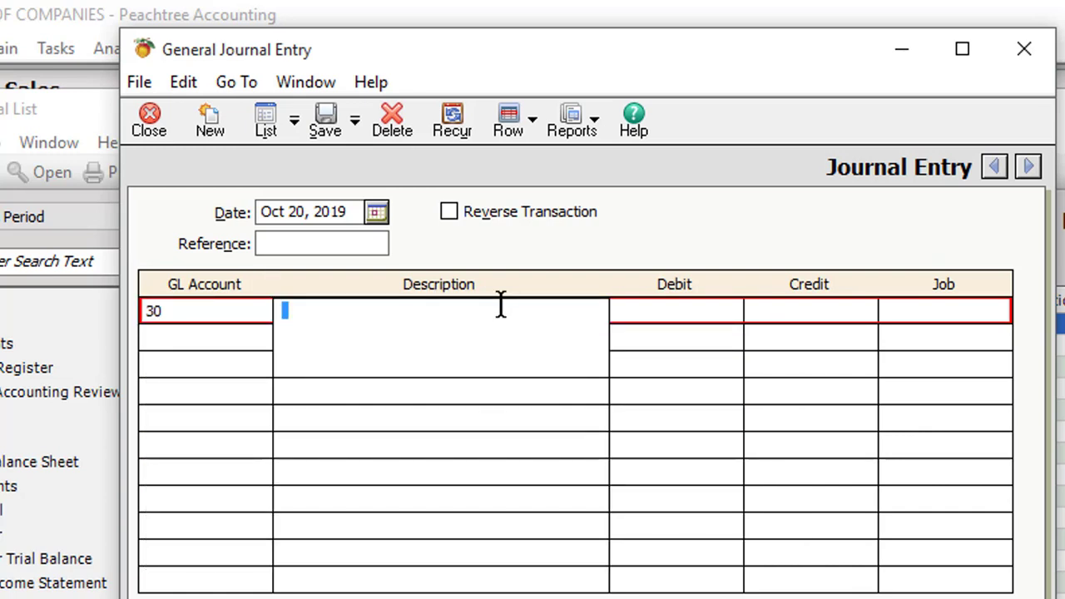
{"action": "type", "text": "waa dhismihii cusbaay"}
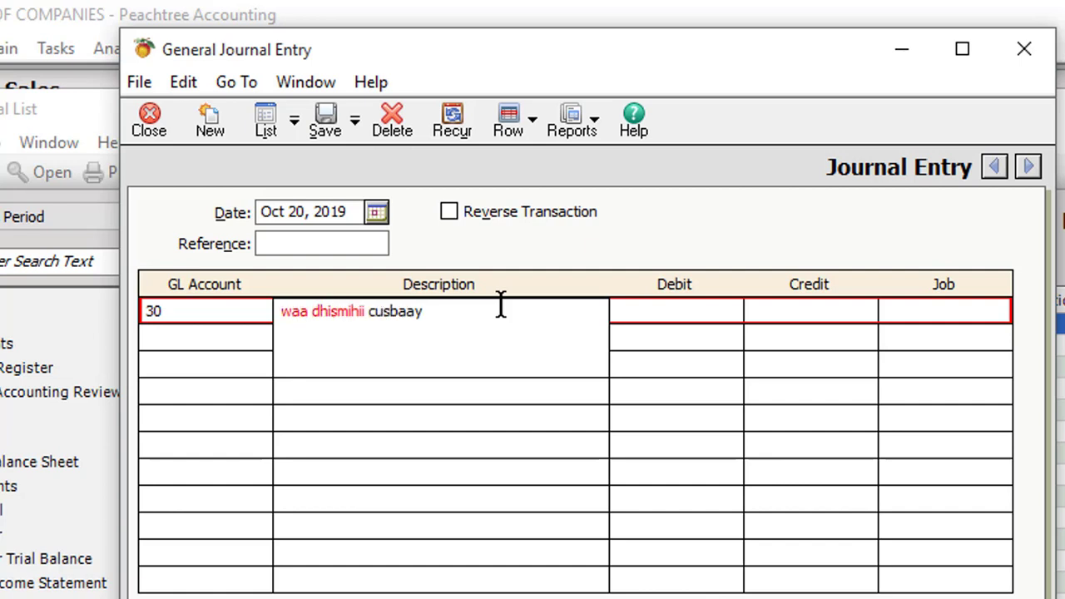
{"action": "left_click", "coordinate": [674, 311]}
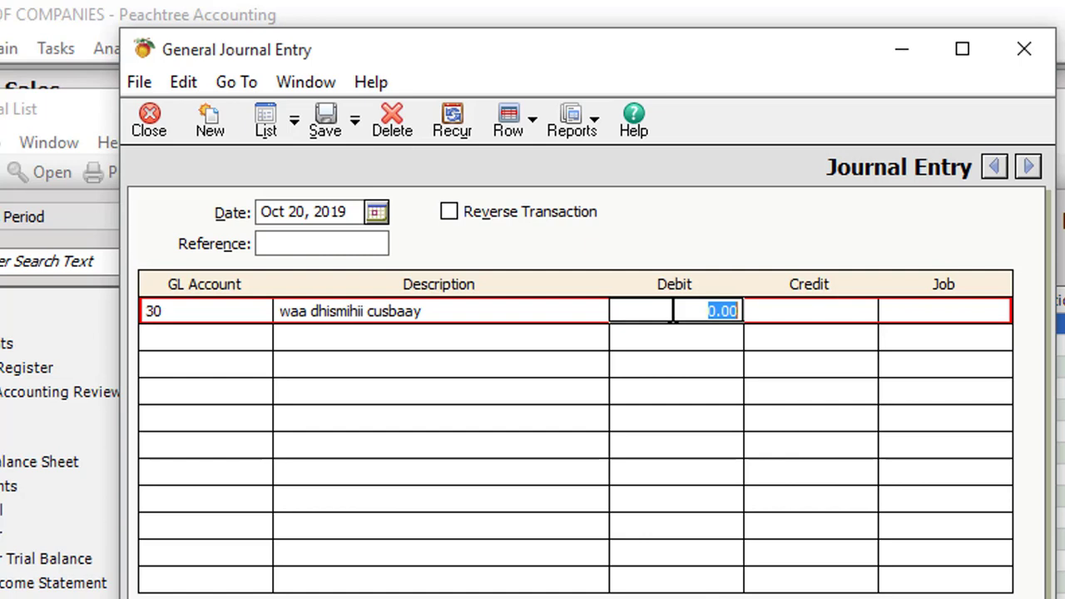
{"action": "type", "text": "10000"}
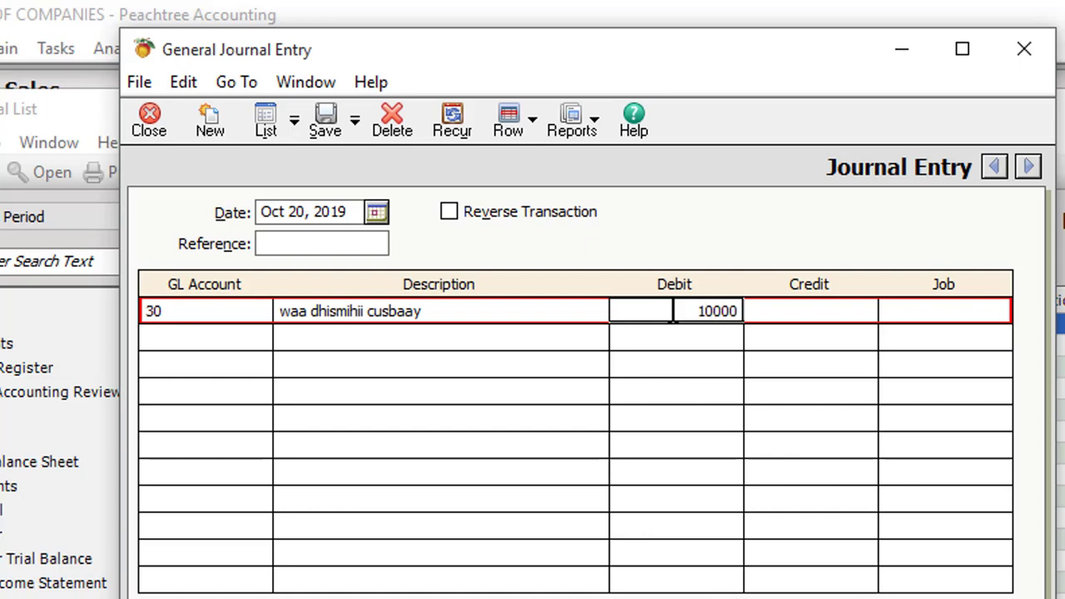
{"action": "key", "text": "Return"}
Step: Fill the second journal line with account 1, cash on hand, and a credit of 10,000
{"action": "left_click", "coordinate": [211, 336]}
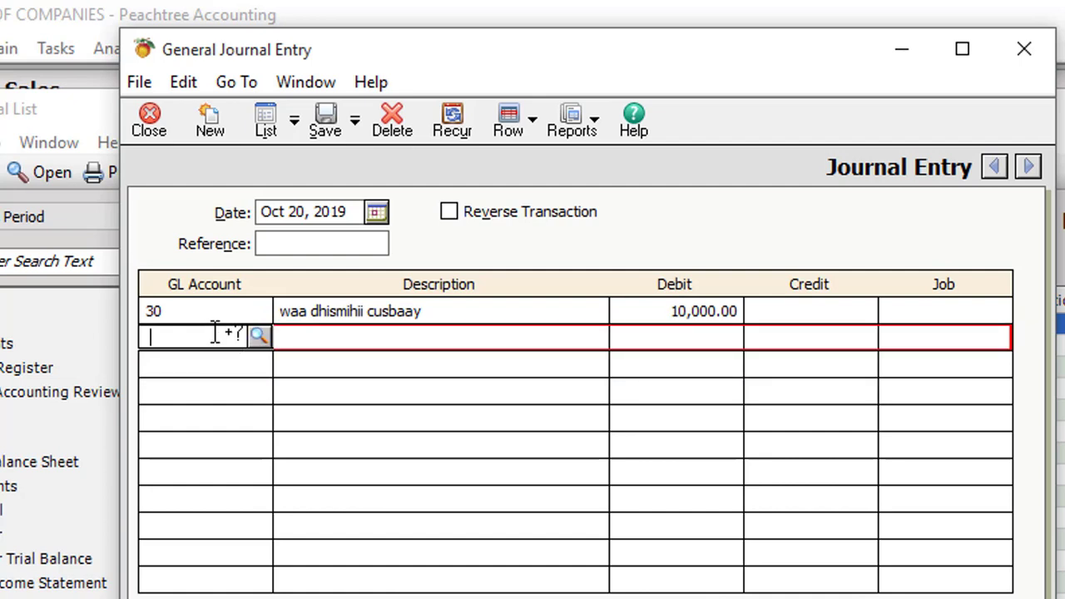
{"action": "left_click", "coordinate": [260, 334]}
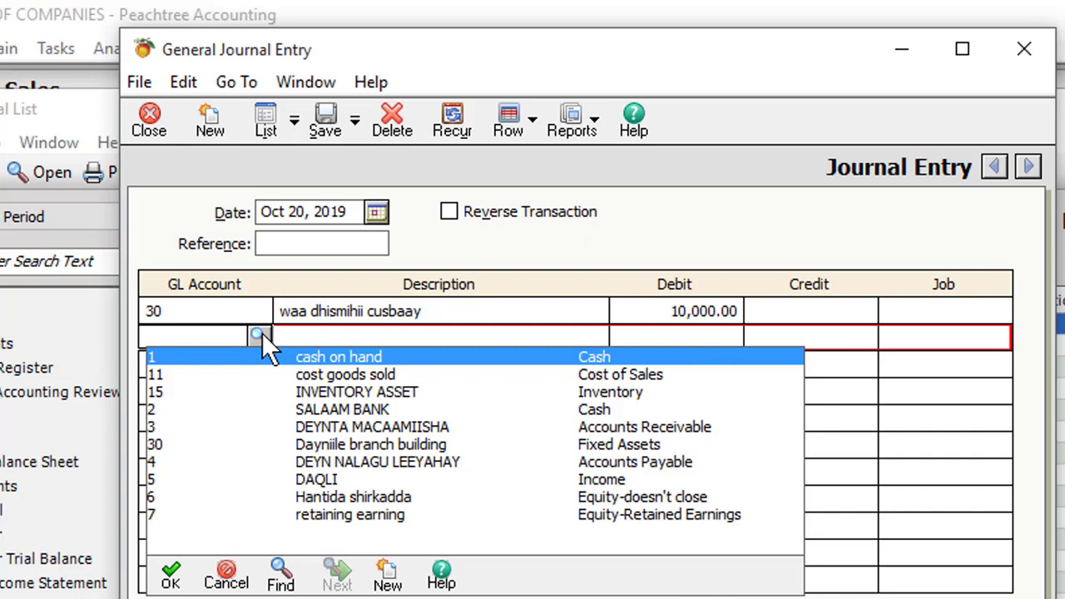
{"action": "double_click", "coordinate": [298, 356]}
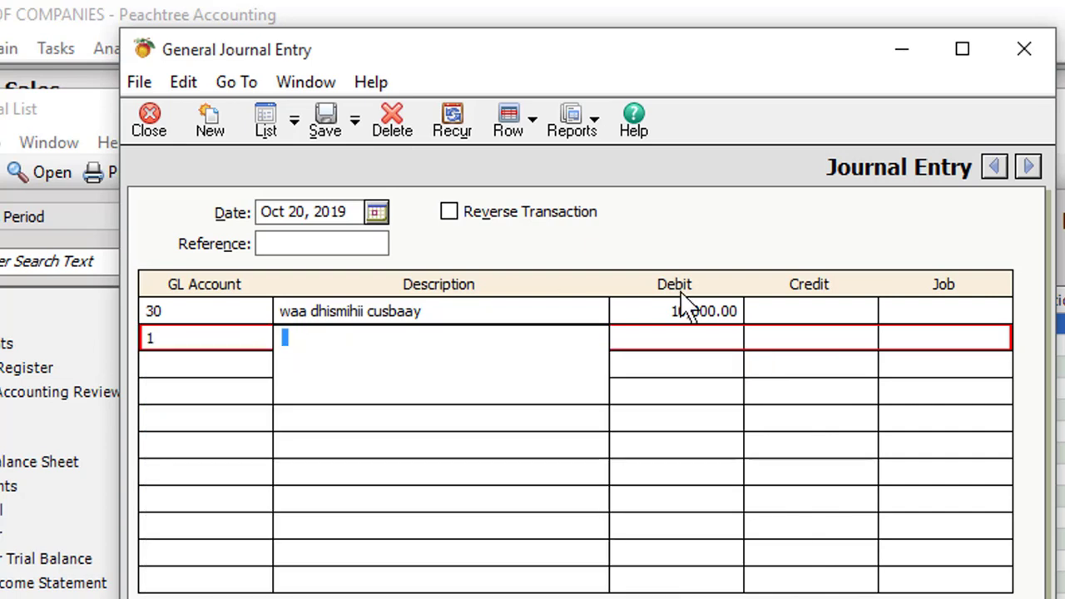
{"action": "left_click", "coordinate": [818, 341]}
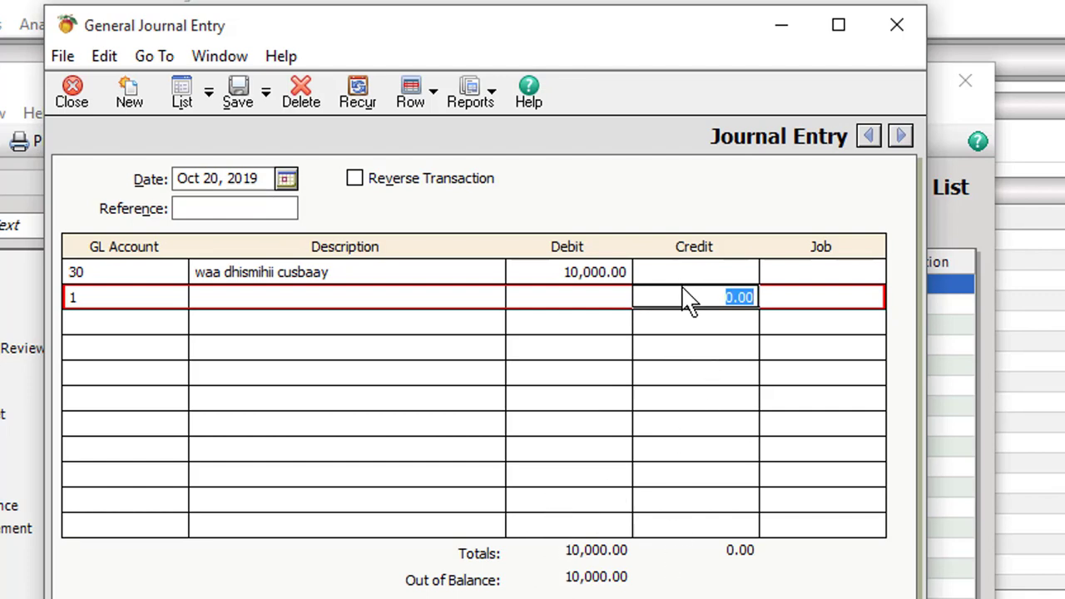
{"action": "key", "text": "BackSpace"}
{"action": "type", "text": "10000"}
Step: Save the journal entry, and close both the entry window and the general journal list
{"action": "left_click", "coordinate": [237, 100]}
{"action": "left_click", "coordinate": [769, 37]}
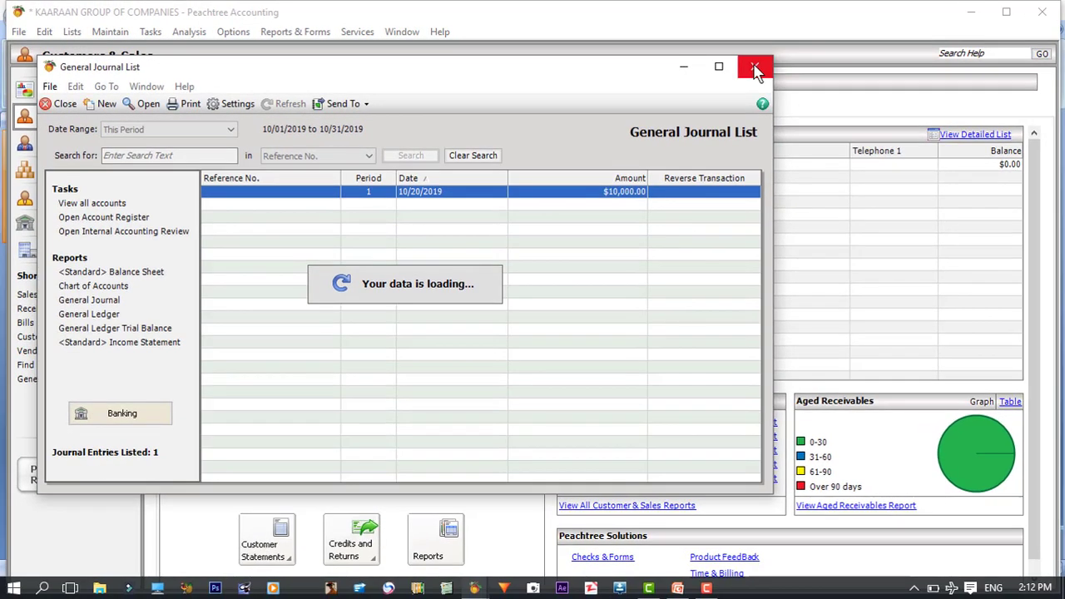
{"action": "left_click", "coordinate": [755, 68]}
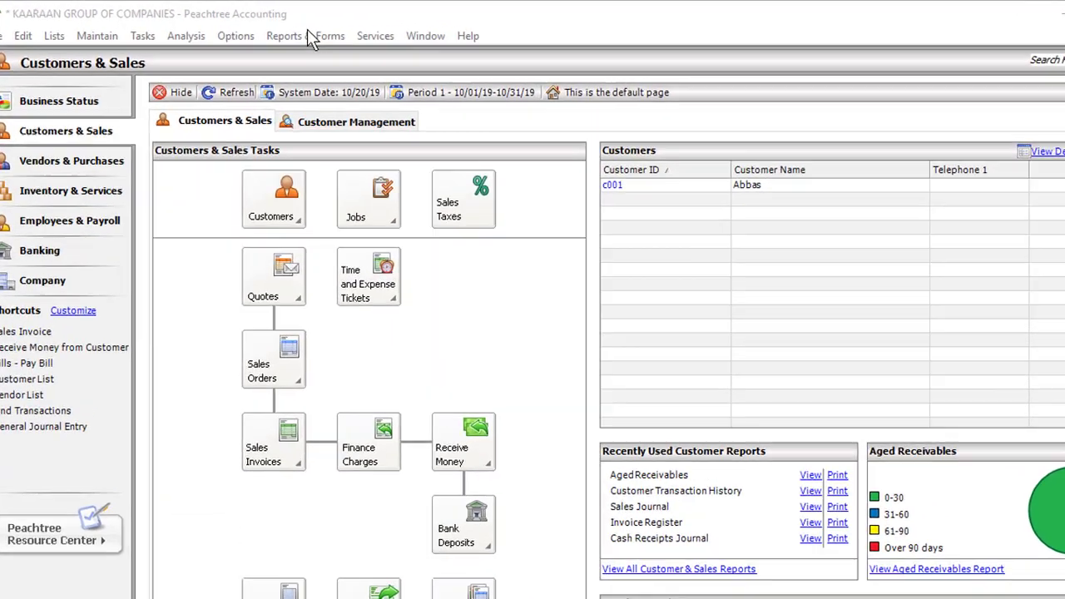
Step: Display the standard Balance Sheet from the financial statements to review the building purchase
{"action": "left_click", "coordinate": [298, 32]}
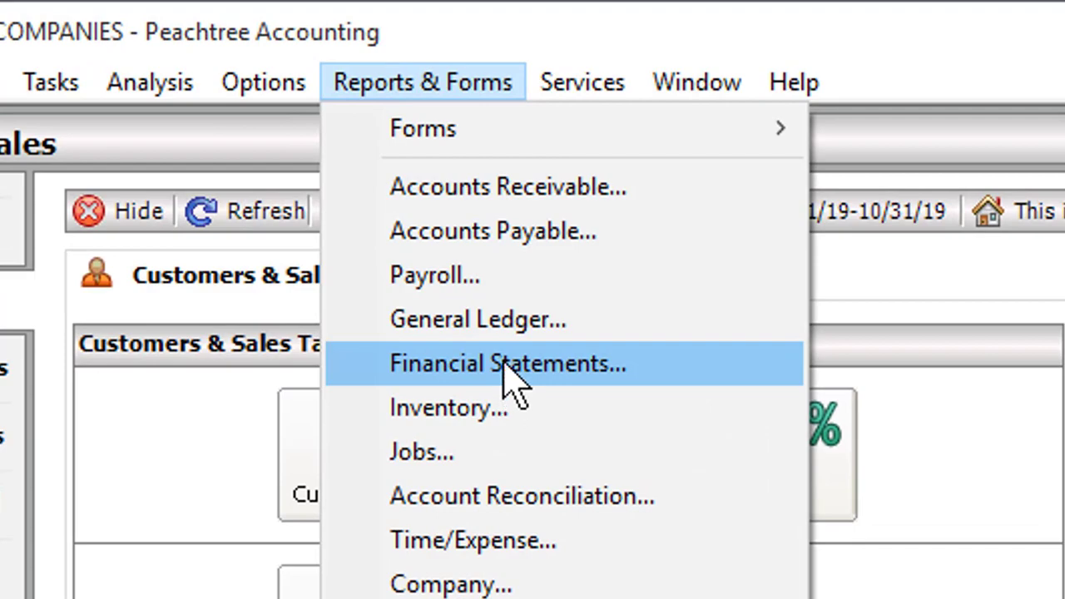
{"action": "left_click", "coordinate": [620, 363]}
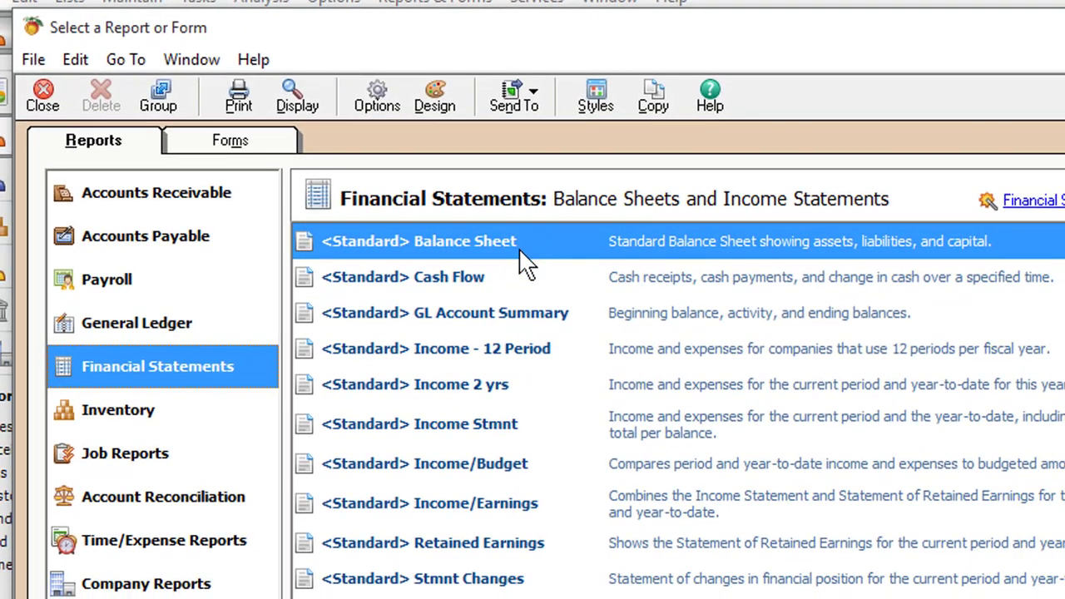
{"action": "double_click", "coordinate": [518, 248]}
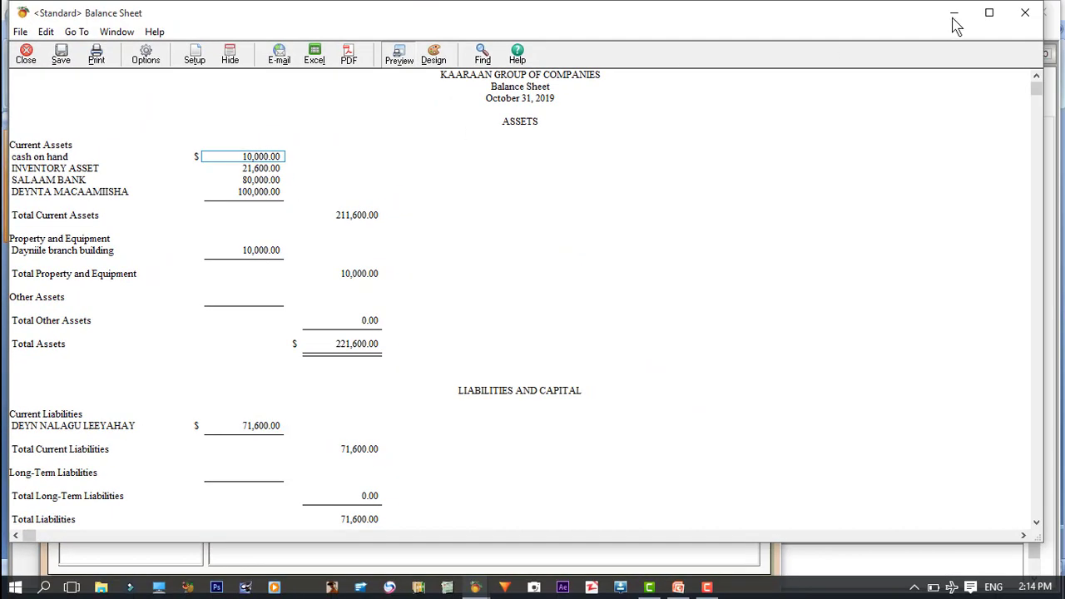
Step: Close the balance sheet and the report selection, and open the list of general journal entries
{"action": "left_click", "coordinate": [1025, 12]}
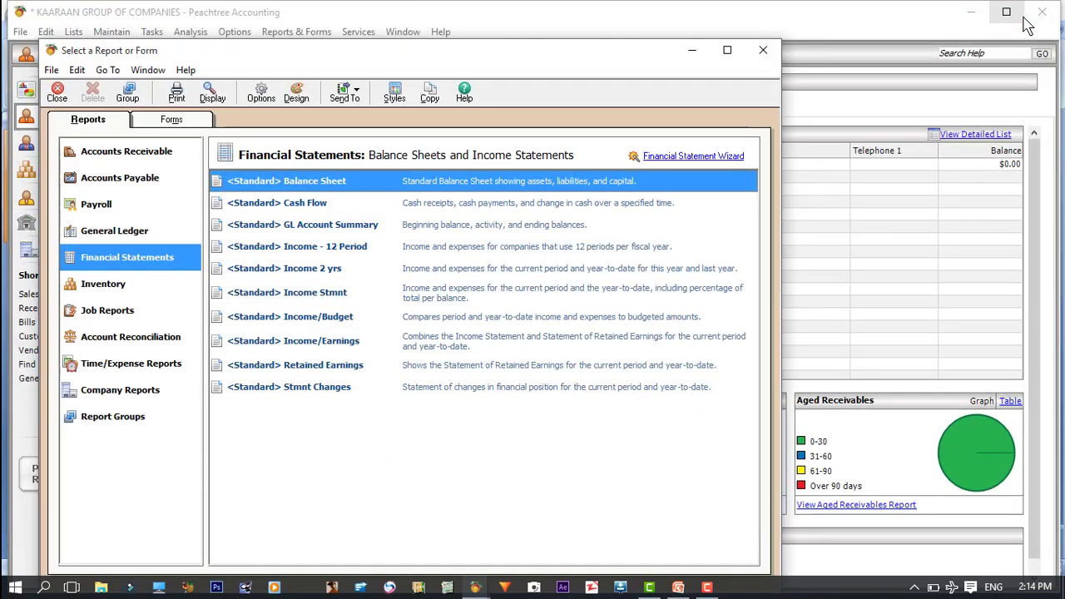
{"action": "left_click", "coordinate": [773, 52]}
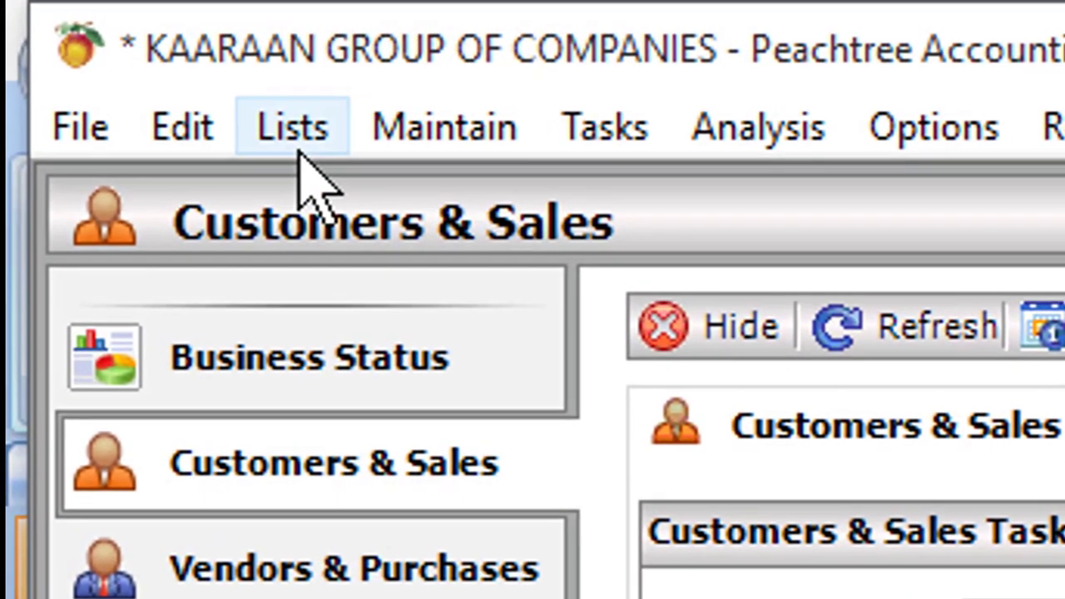
{"action": "left_click", "coordinate": [300, 150]}
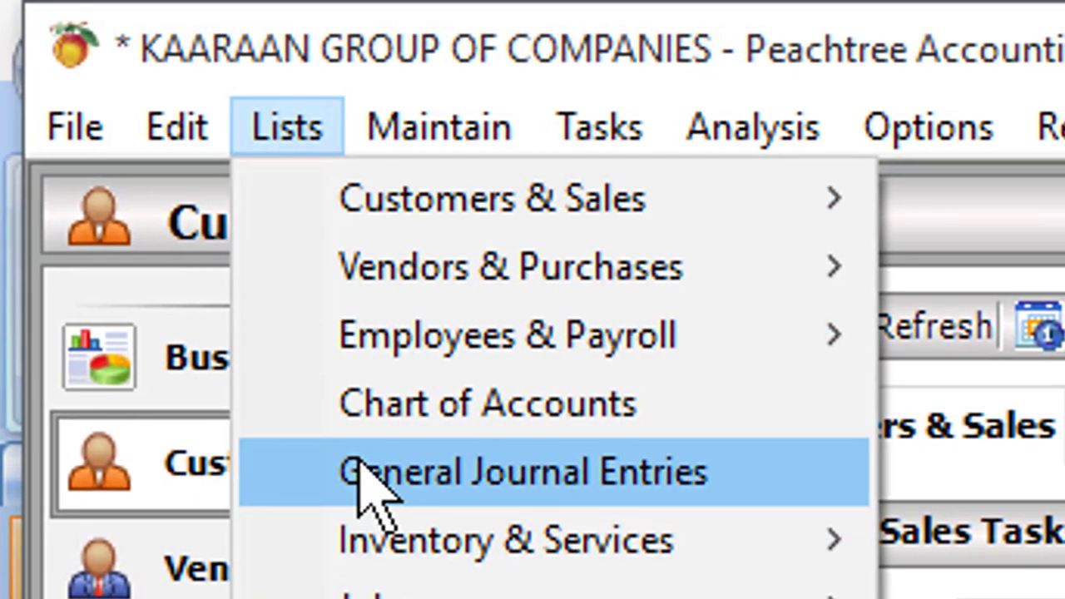
{"action": "left_click", "coordinate": [362, 479]}
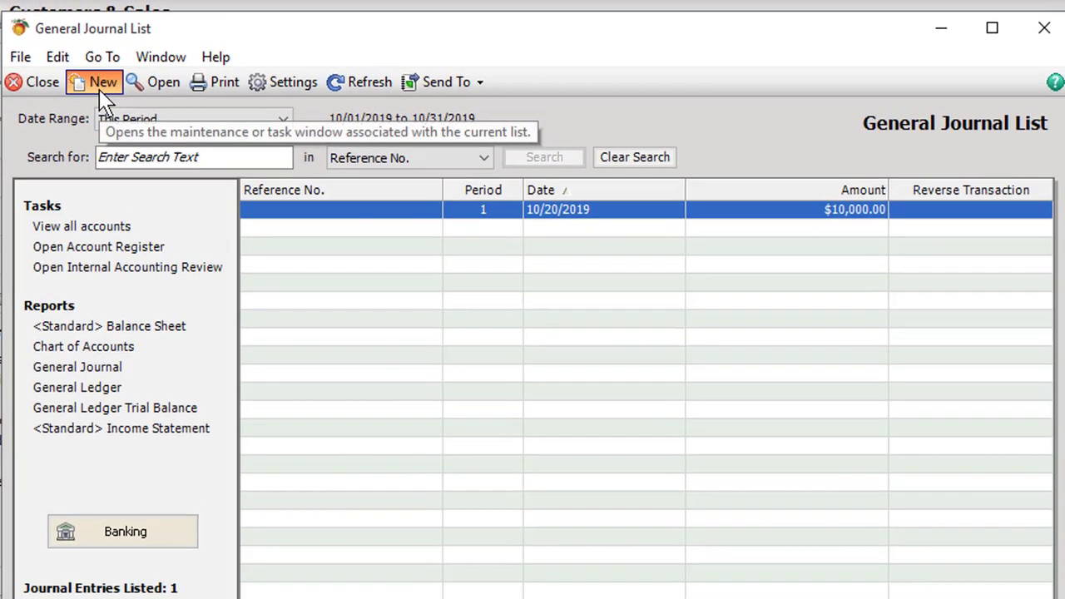
Step: Start a new general journal entry and open the account lookup on its first line
{"action": "left_click", "coordinate": [116, 76]}
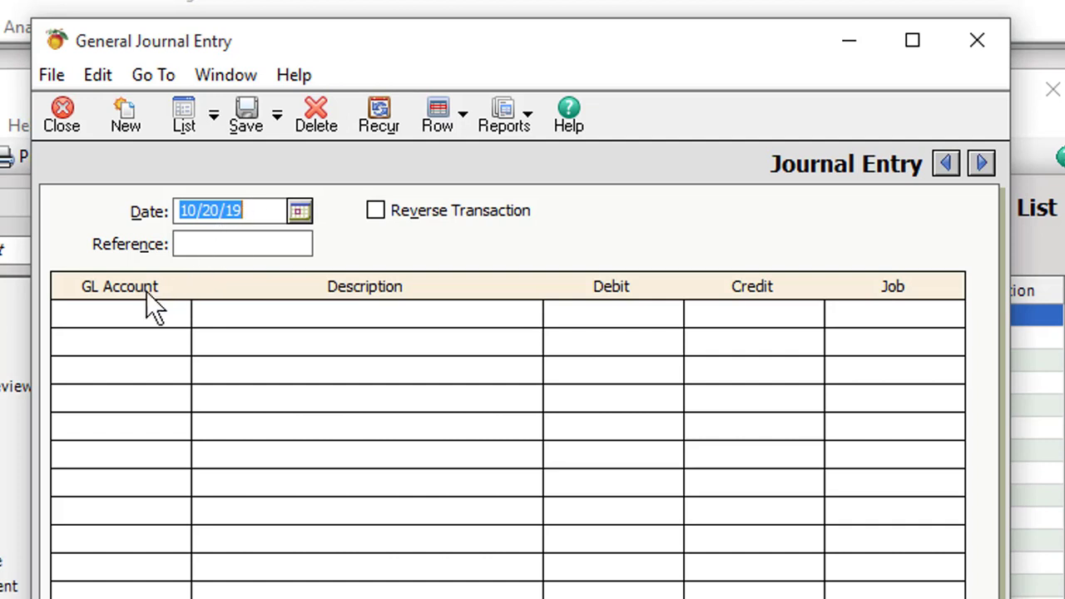
{"action": "left_click", "coordinate": [134, 319]}
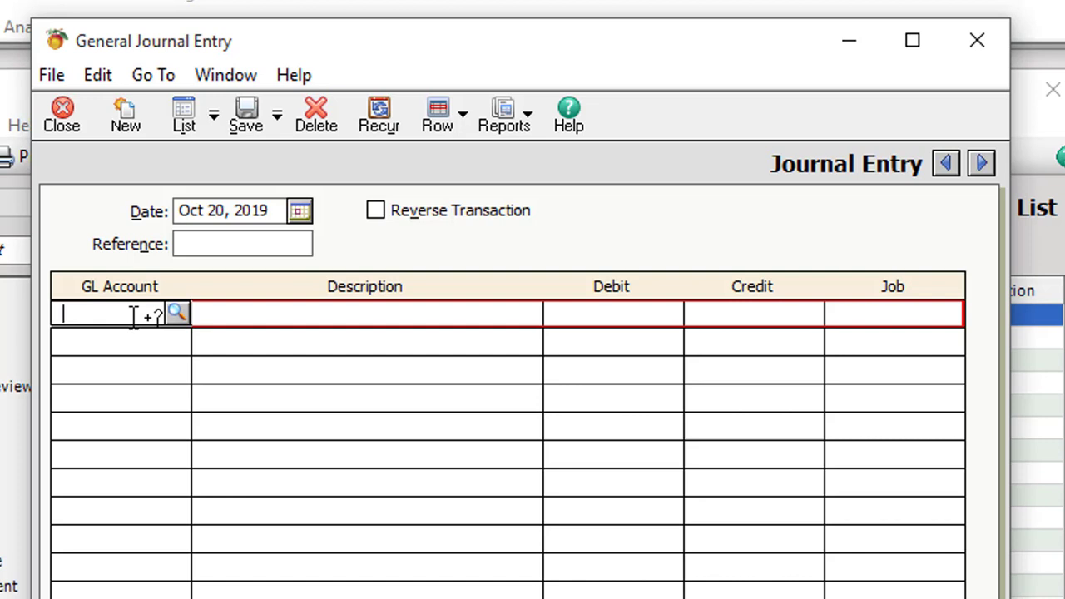
{"action": "left_click", "coordinate": [178, 316]}
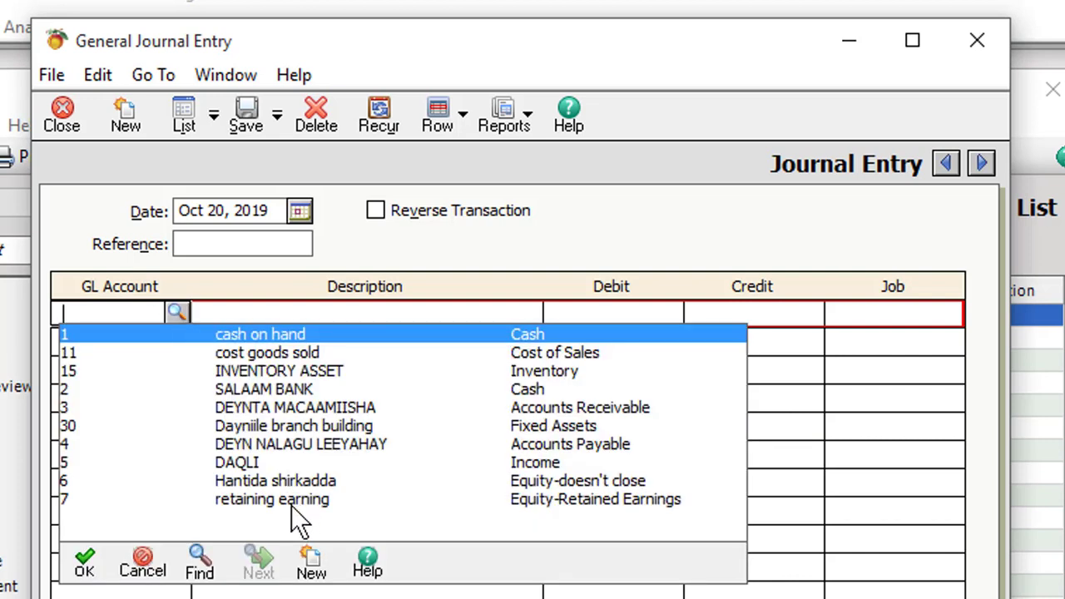
Step: Create account 35 with the description "qalab xaiiseed" and the type Fixed Assets, save it, and return to the journal entry
{"action": "left_click", "coordinate": [306, 575]}
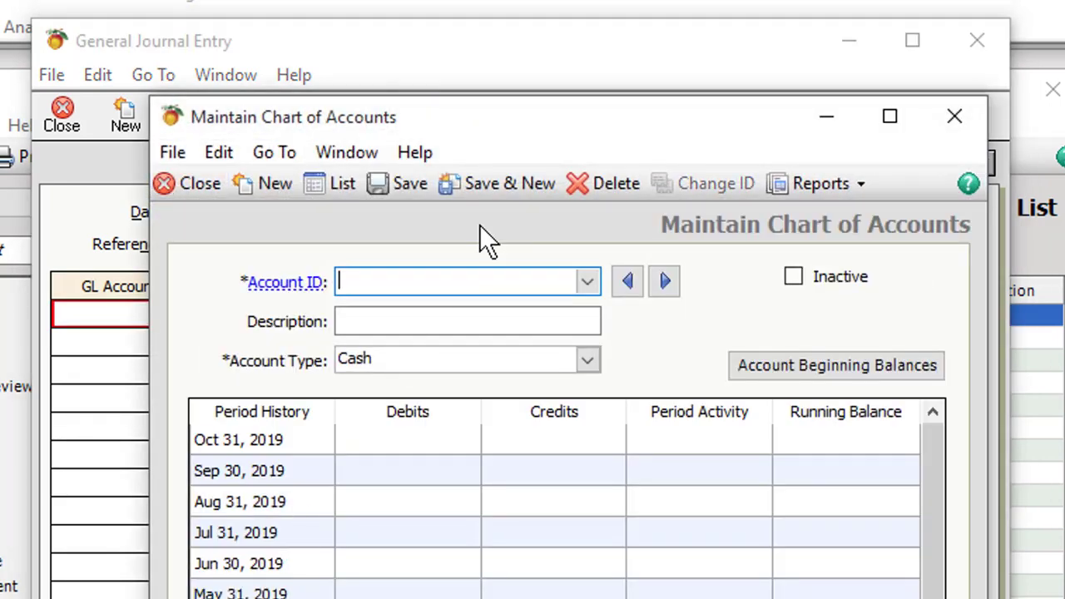
{"action": "type", "text": "35"}
{"action": "left_click", "coordinate": [387, 314]}
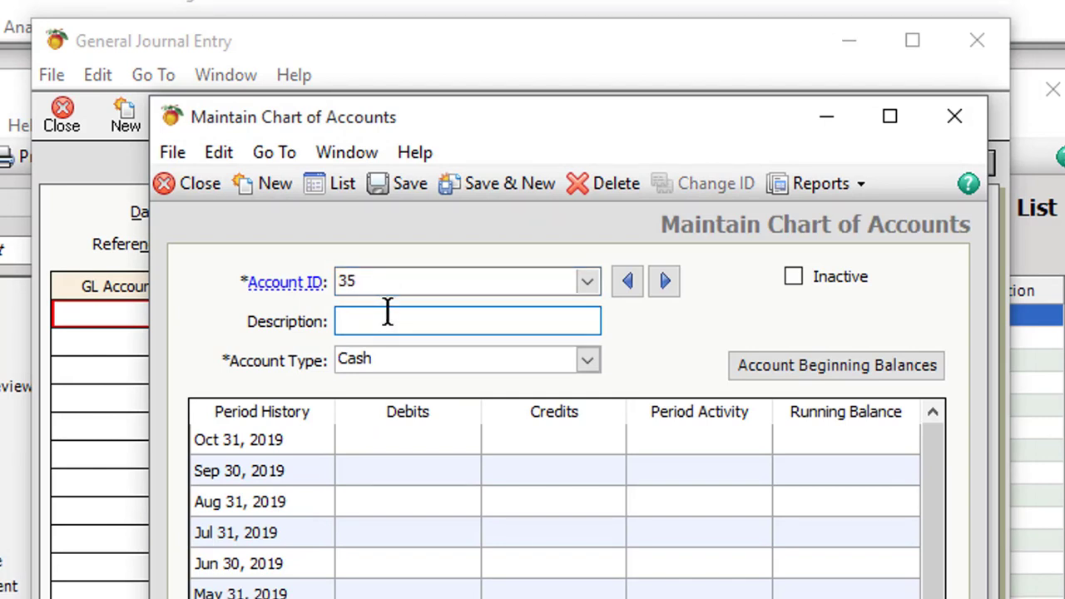
{"action": "type", "text": "qalab xaiiseed"}
{"action": "left_click", "coordinate": [586, 360]}
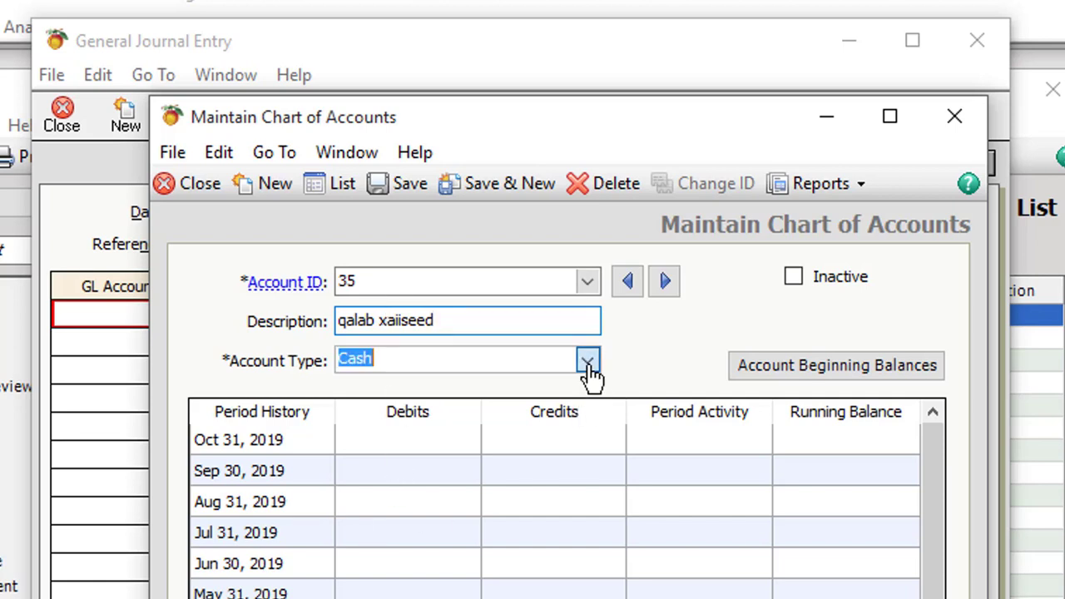
{"action": "key", "text": "f"}
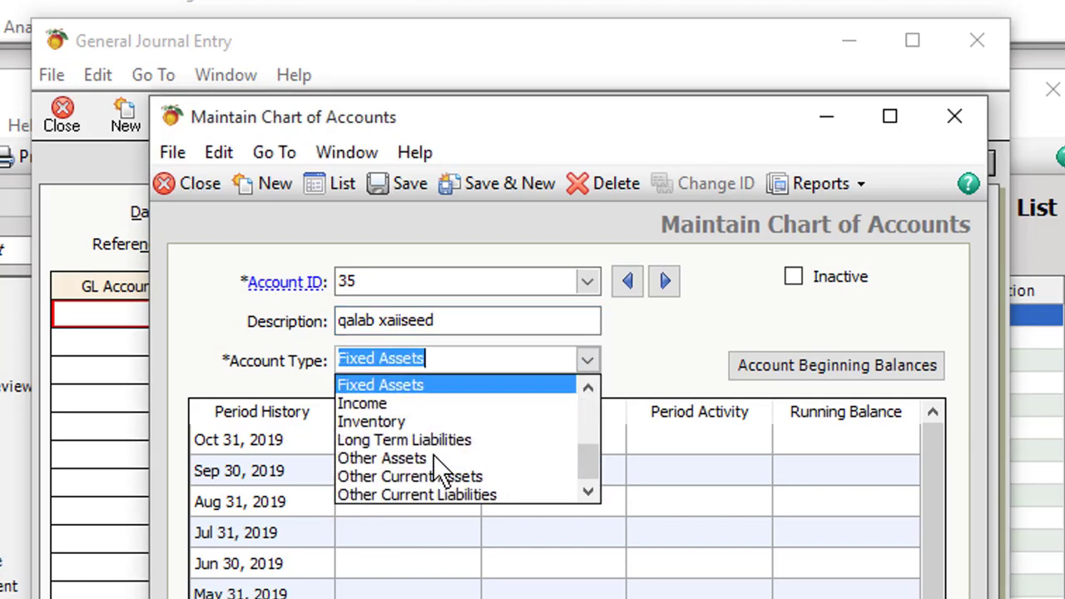
{"action": "key", "text": "Tab"}
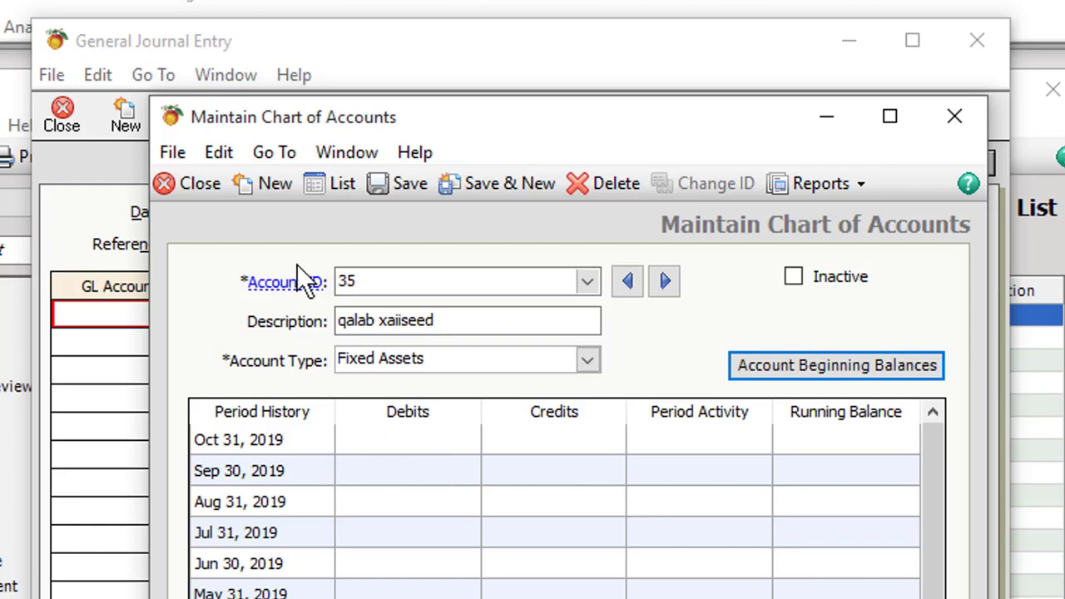
{"action": "left_click", "coordinate": [396, 180]}
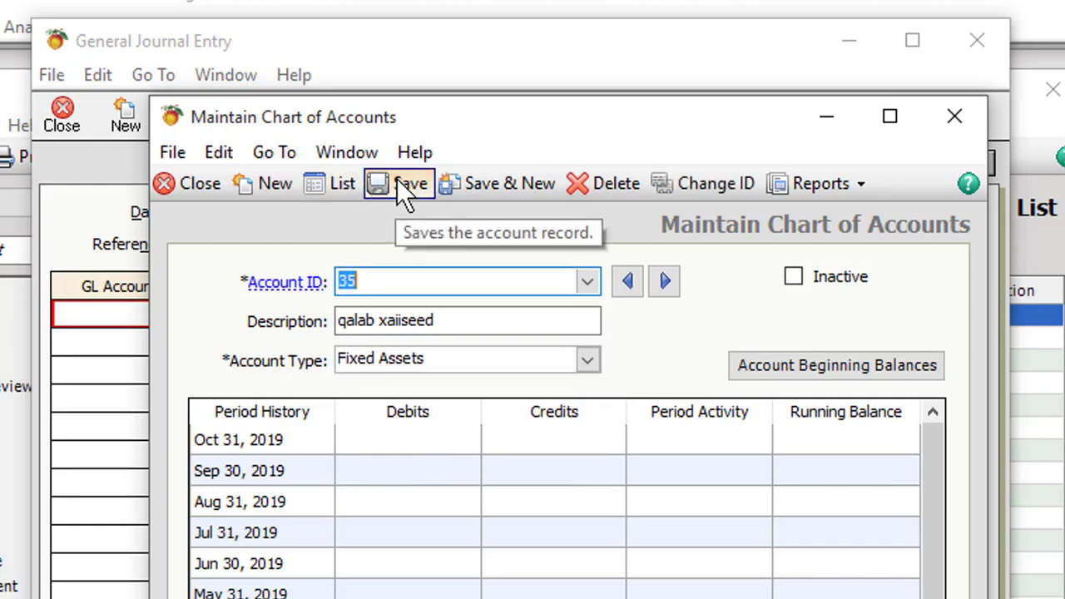
{"action": "left_click", "coordinate": [963, 116]}
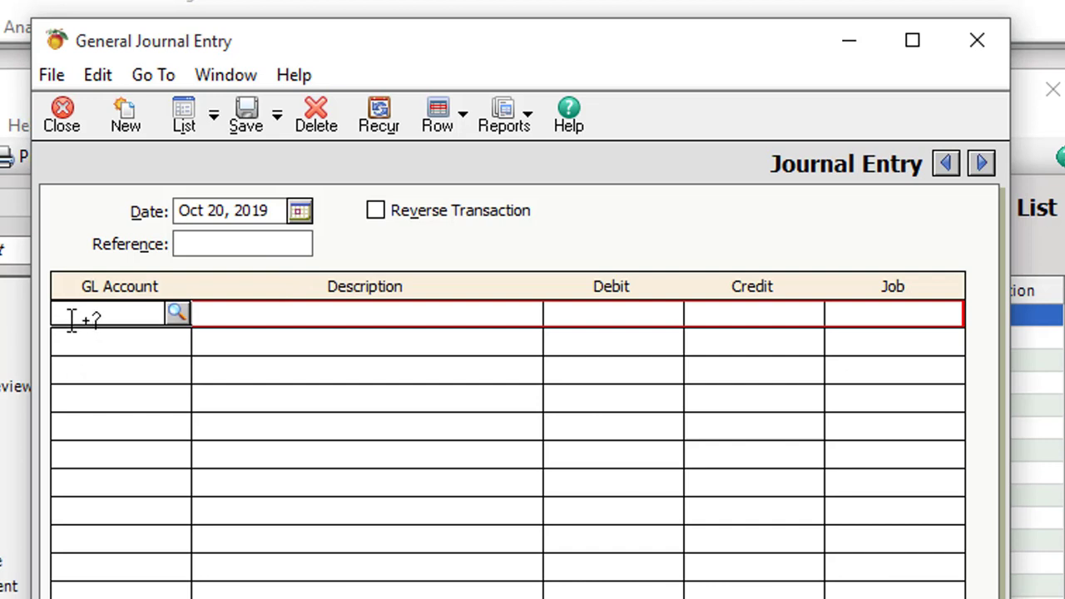
Step: Fill the first journal line with account 35, qalab xaiiseed, and a debit of 10,000
{"action": "type", "text": "31"}
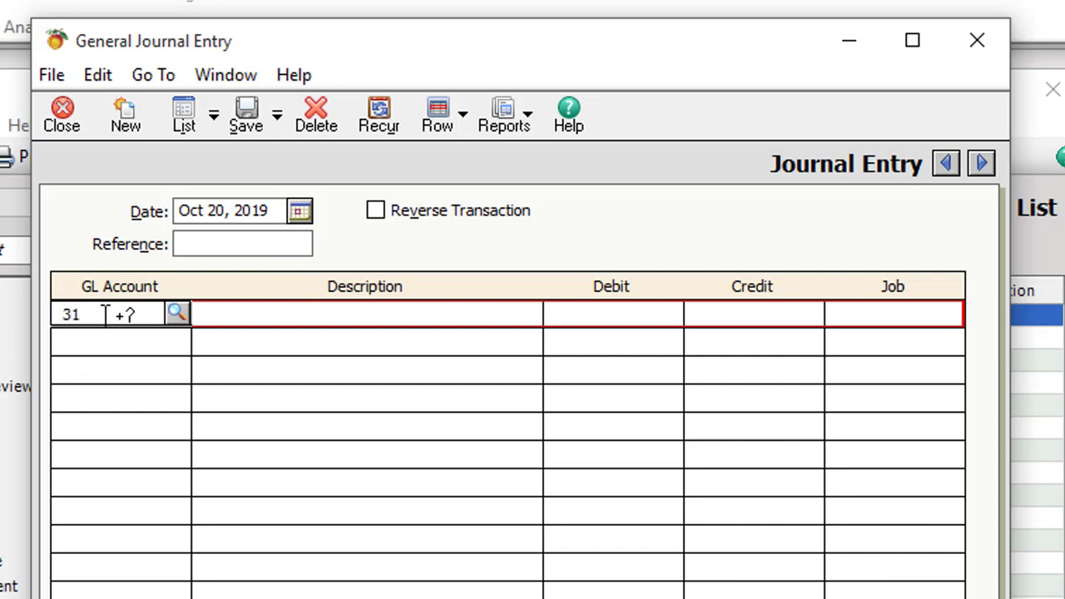
{"action": "left_click", "coordinate": [177, 317]}
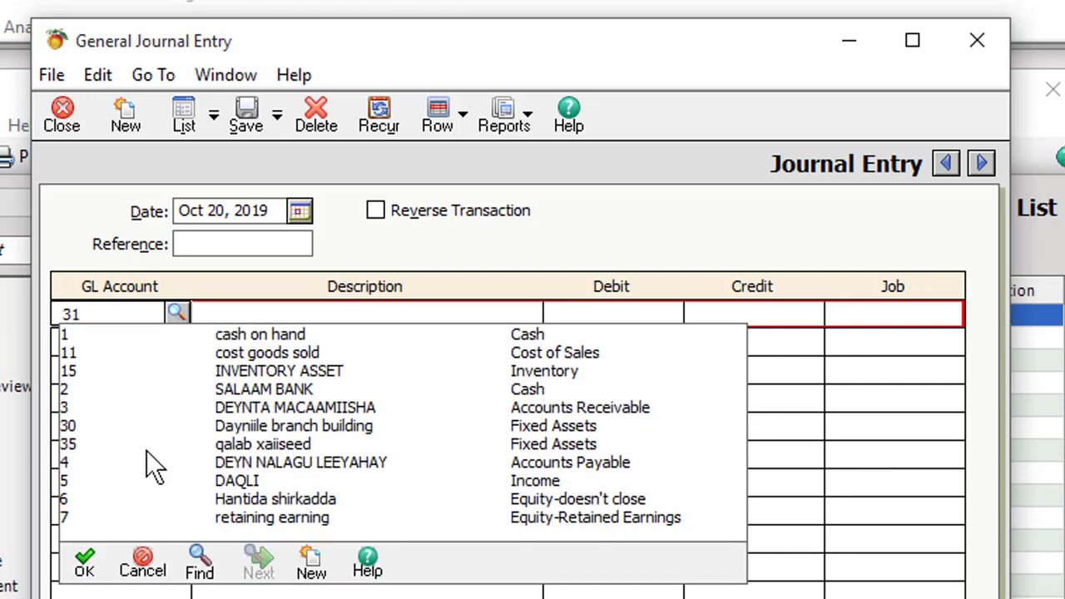
{"action": "double_click", "coordinate": [221, 444]}
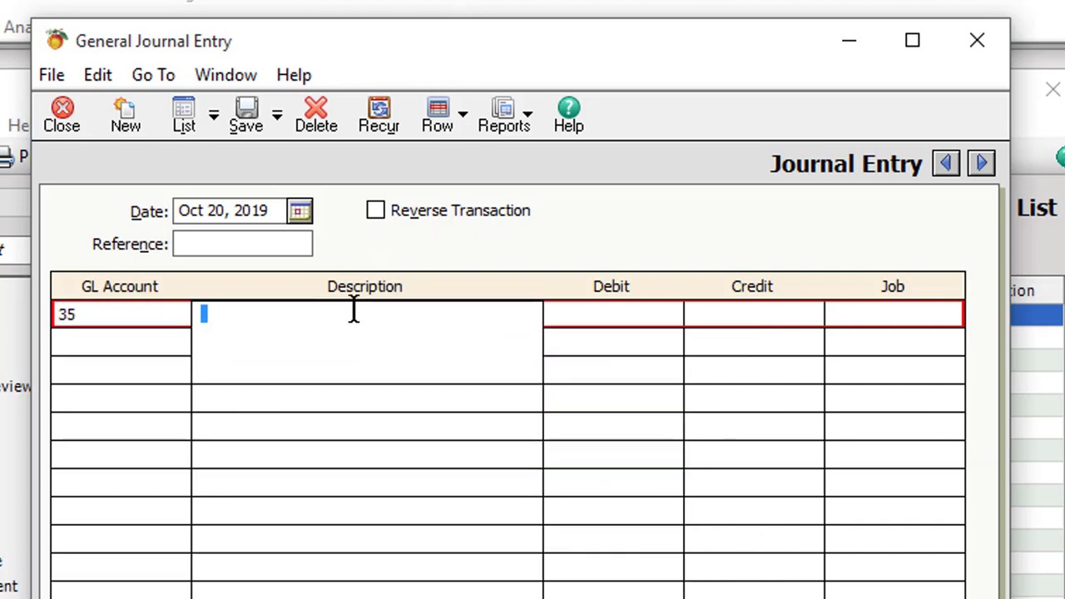
{"action": "left_click", "coordinate": [584, 310]}
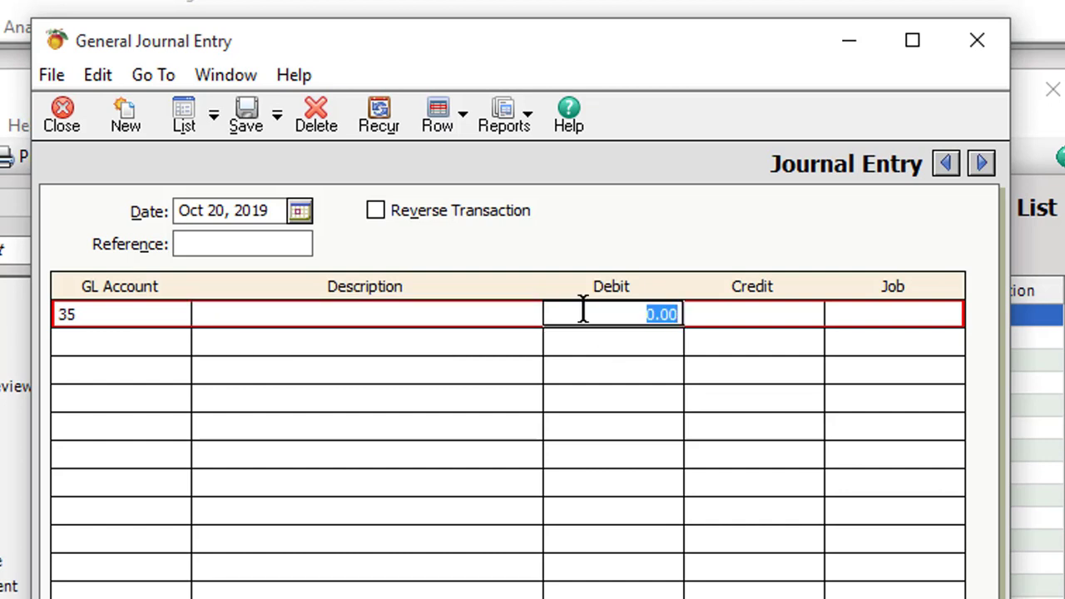
{"action": "type", "text": "10000"}
Step: Fill the second journal line with account 4, DEYN NALAGU LEEYAHAY, and a credit of 10,000
{"action": "left_click", "coordinate": [106, 340]}
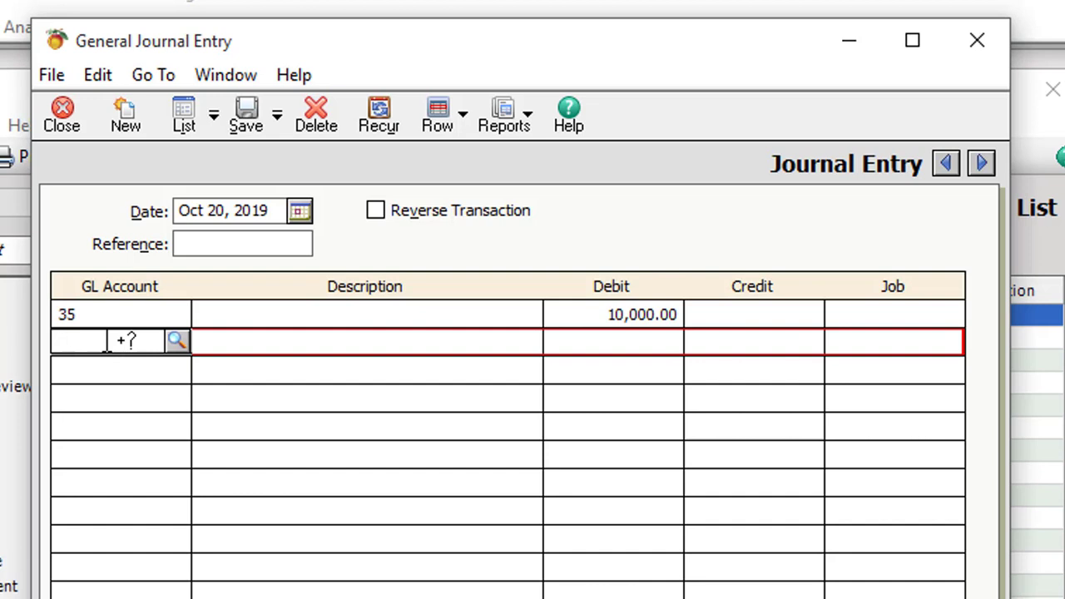
{"action": "left_click", "coordinate": [176, 341]}
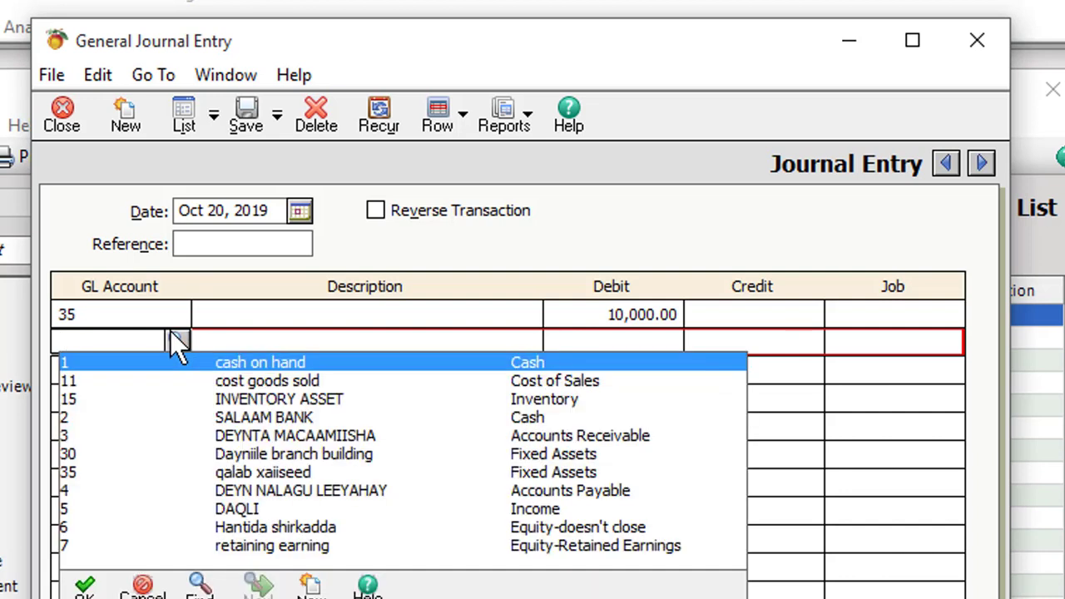
{"action": "left_click", "coordinate": [332, 497]}
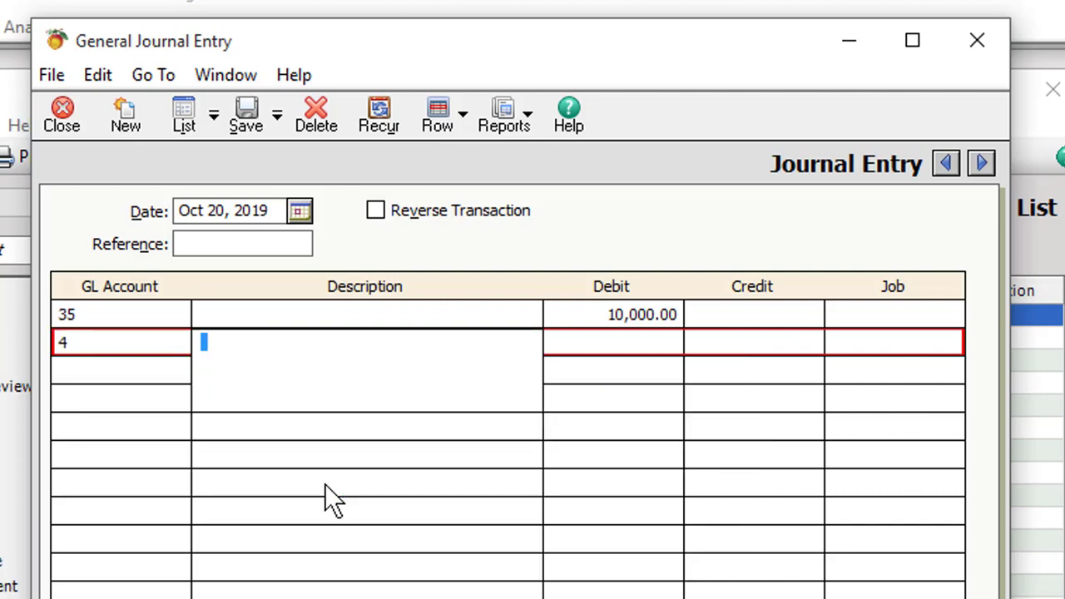
{"action": "left_click", "coordinate": [778, 338]}
{"action": "type", "text": "10000"}
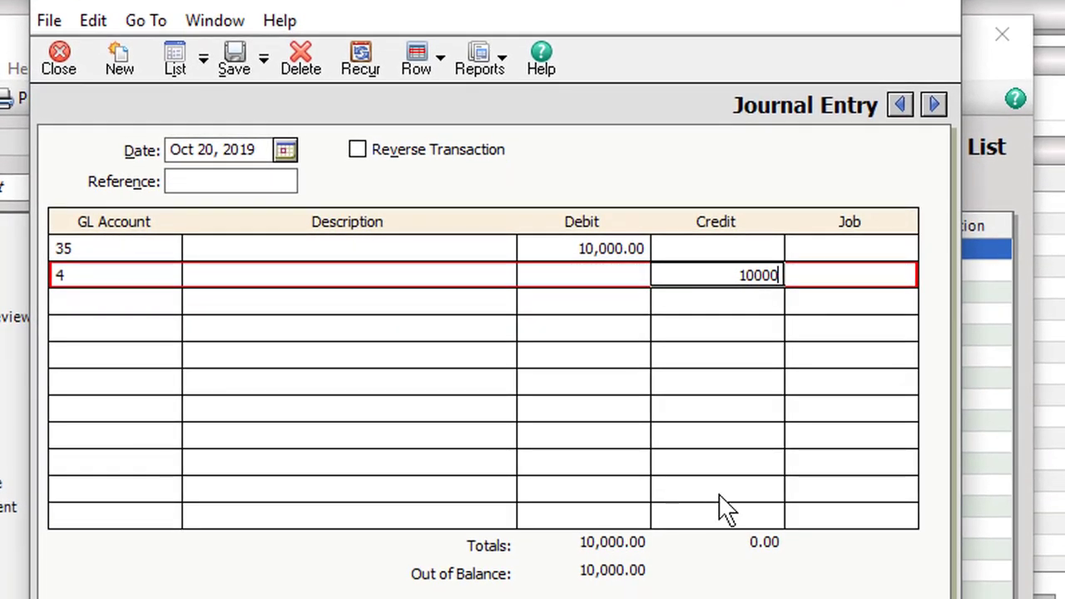
{"action": "key", "text": "Return"}
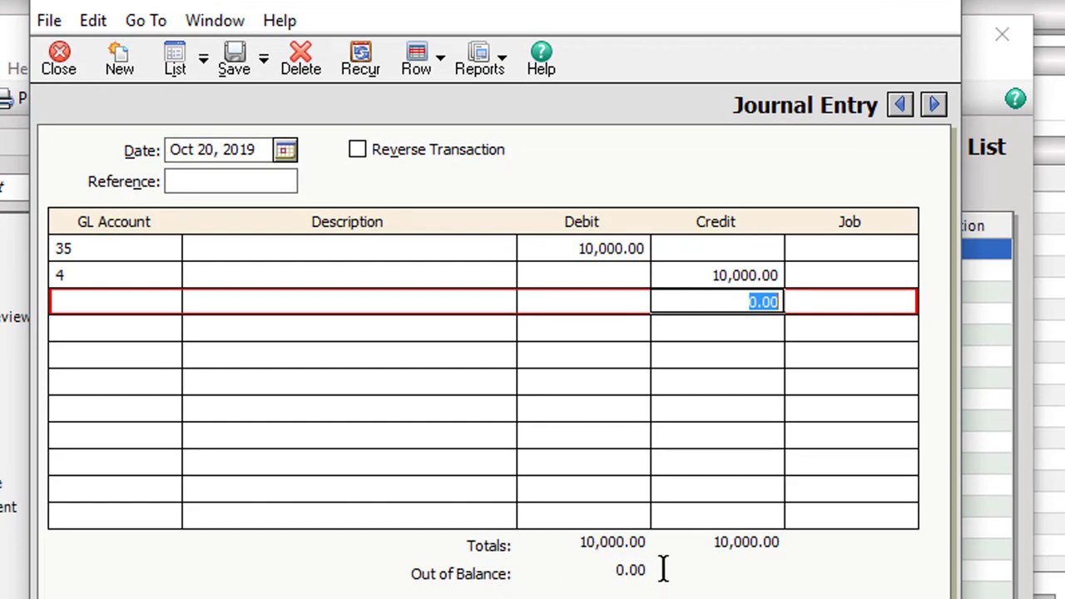
Step: Save the credit purchase entry, and close the entry window and the general journal list
{"action": "left_click", "coordinate": [235, 60]}
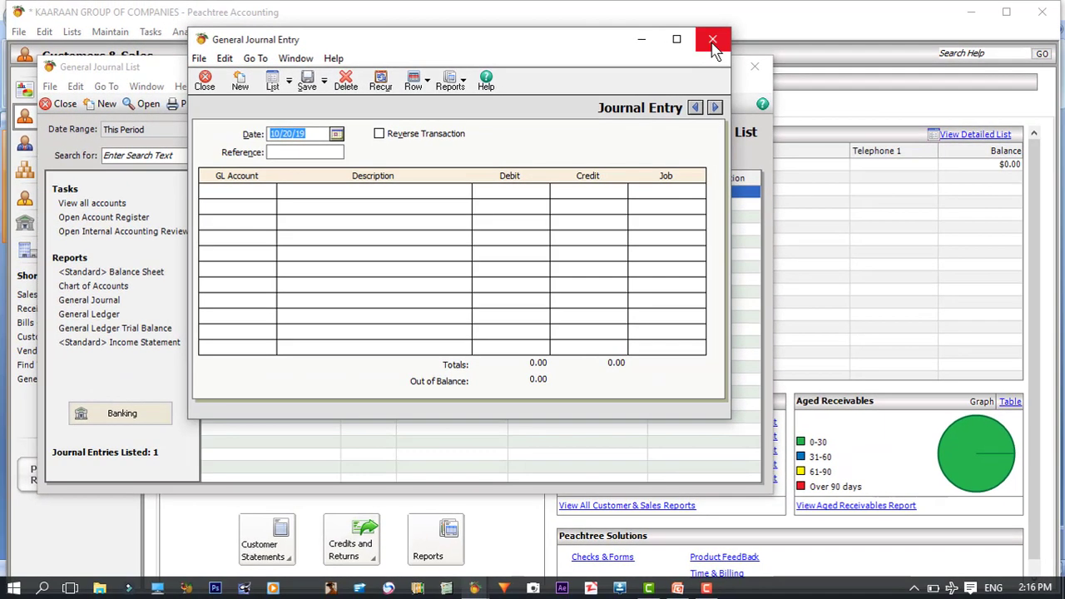
{"action": "left_click", "coordinate": [720, 36]}
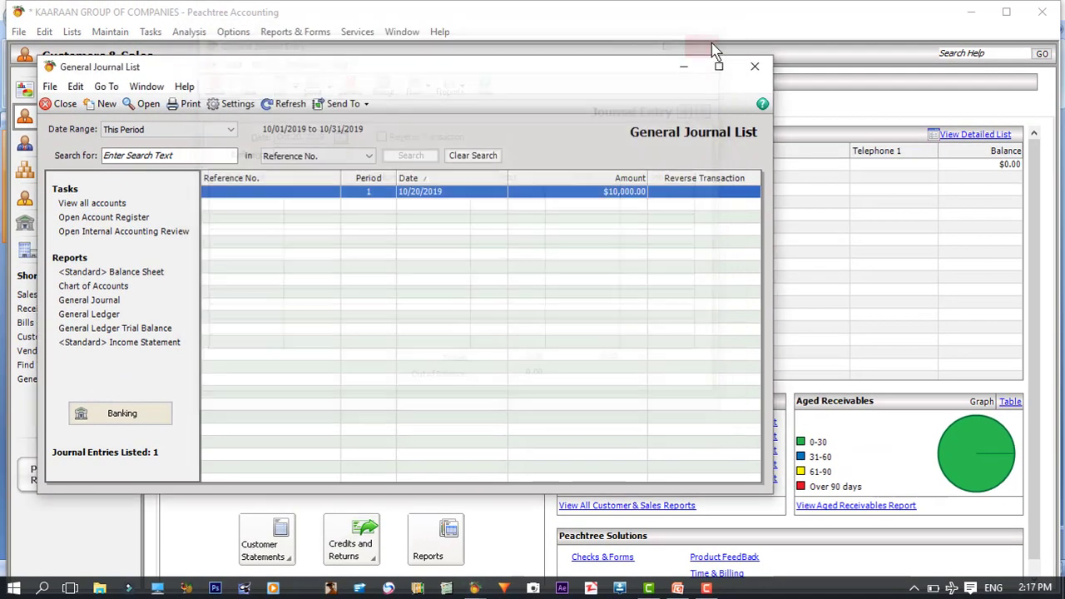
{"action": "left_click", "coordinate": [755, 67]}
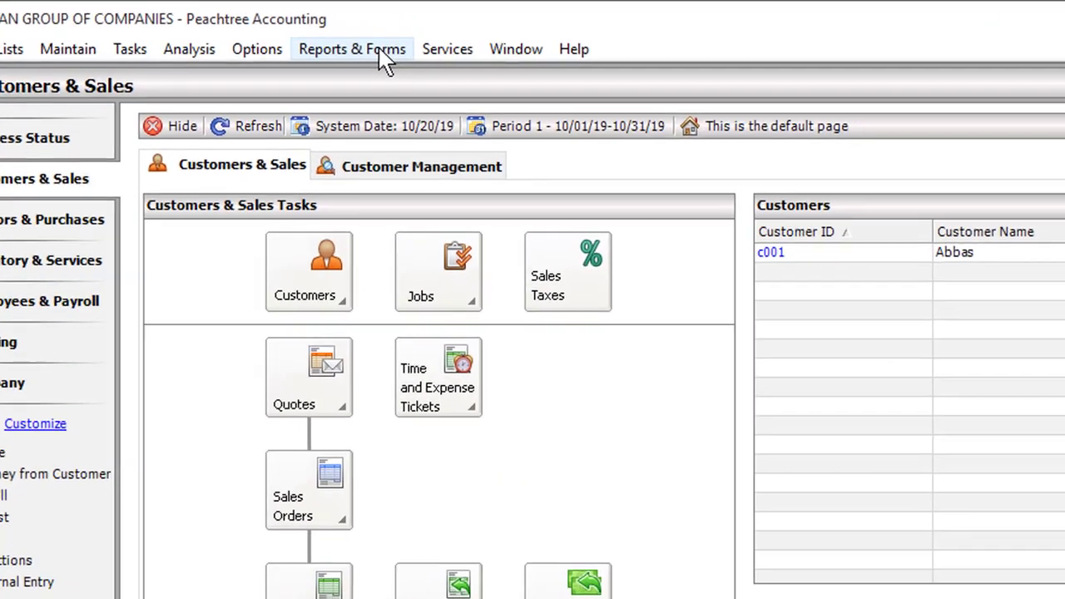
Step: Open the standard Balance Sheet from the financial statements to review the fixed asset bought on credit
{"action": "left_click", "coordinate": [352, 49]}
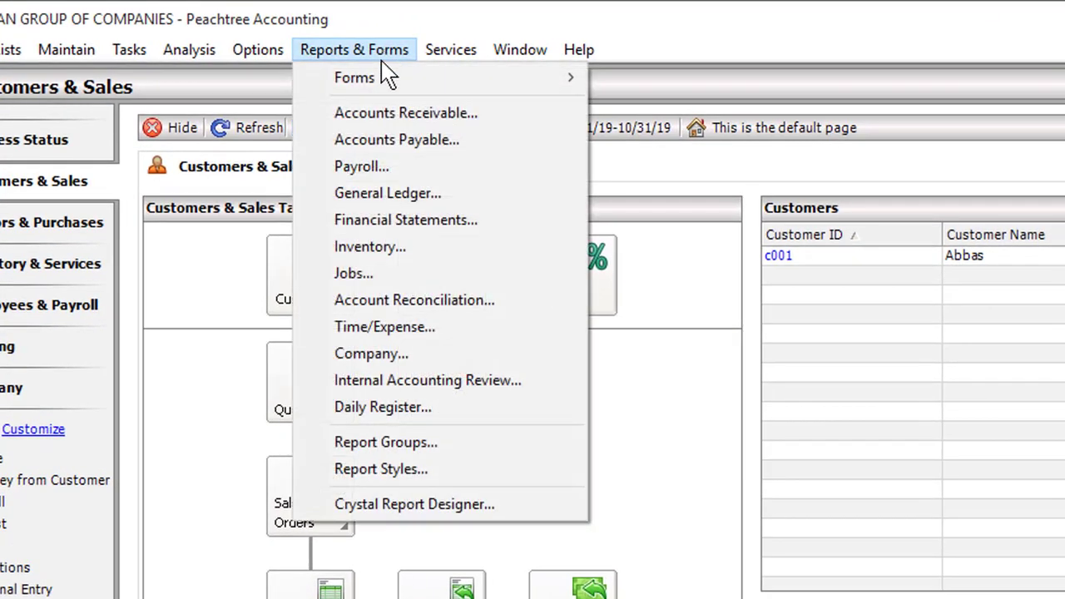
{"action": "left_click", "coordinate": [388, 219]}
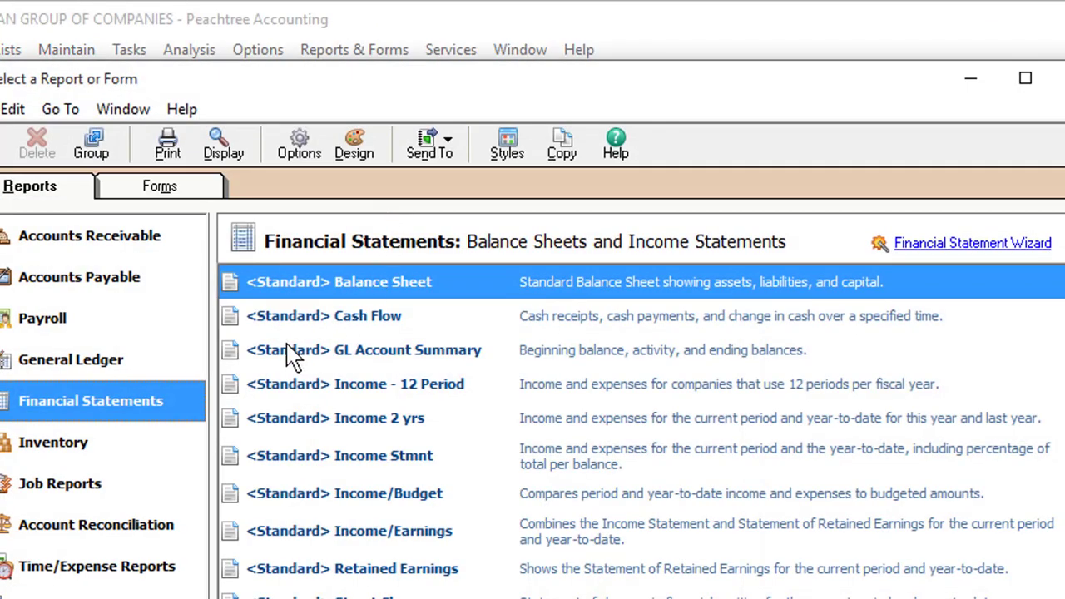
{"action": "double_click", "coordinate": [297, 282]}
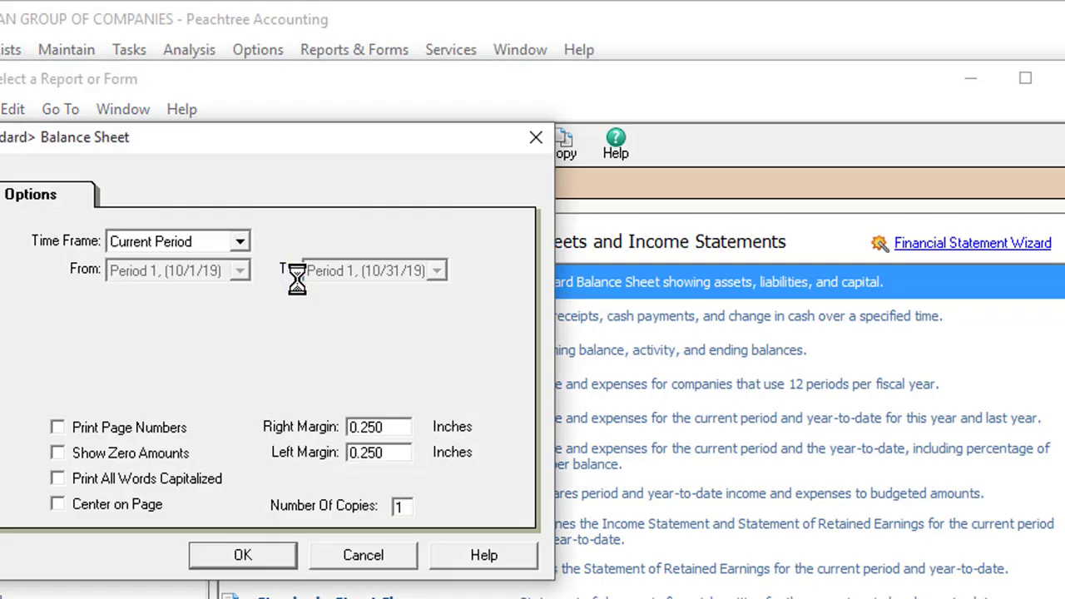